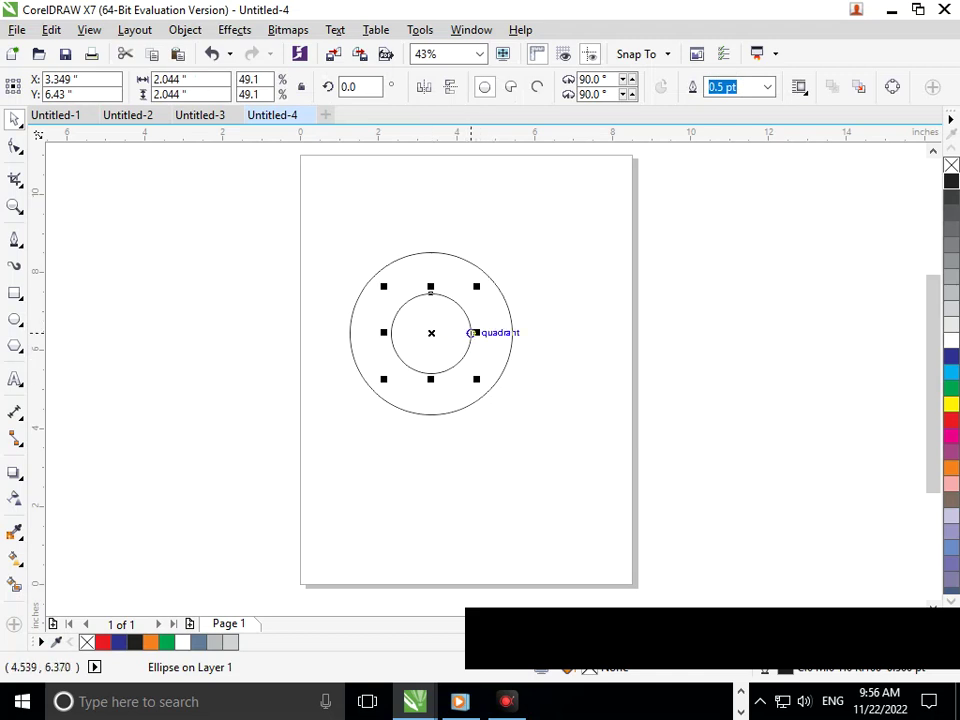
Step: Enlarge the duplicated circle so it sits between the small and large circles, nearly reaching the large circle's lower-right edge
drag(477, 380, 504, 411)
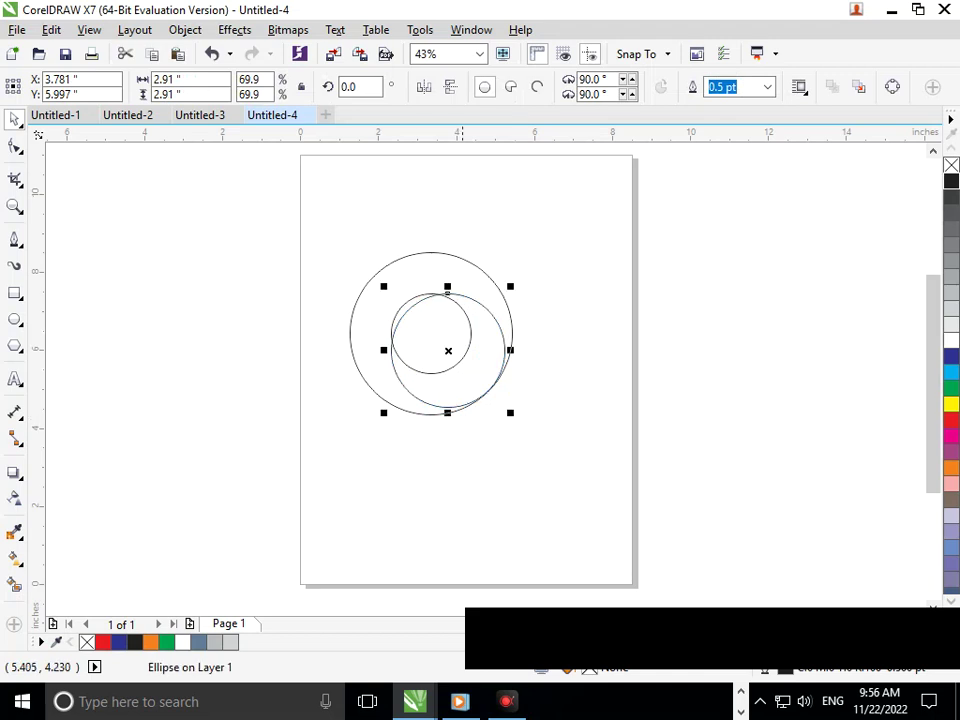
drag(391, 297, 380, 285)
click(525, 427)
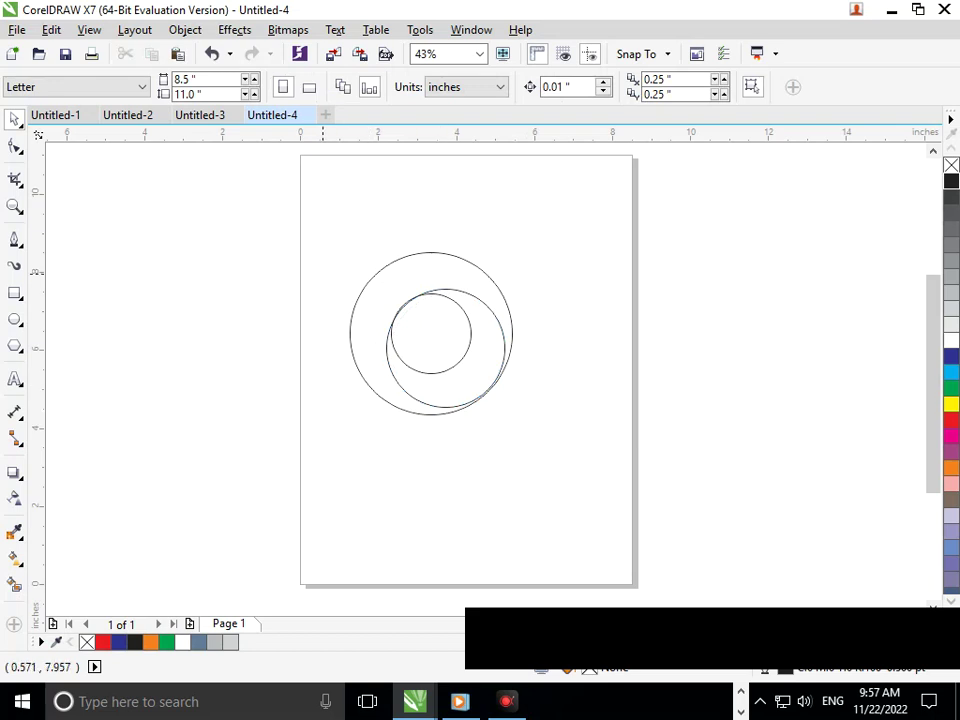
Step: Duplicate the set of three circles to the right, overlapping so the copy's large circle touches the first small circle
drag(306, 223, 559, 459)
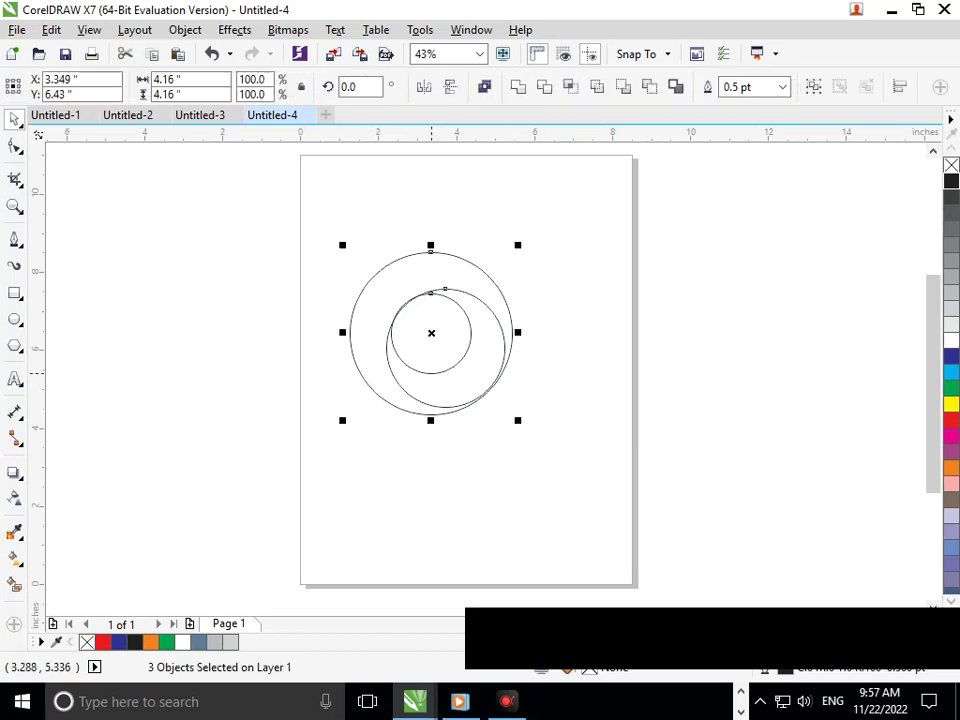
drag(430, 334, 611, 328)
click(534, 262)
mouse_move(514, 225)
mouse_down()
mouse_move(709, 405)
mouse_move(761, 475)
mouse_up()
drag(530, 329, 470, 328)
click(533, 487)
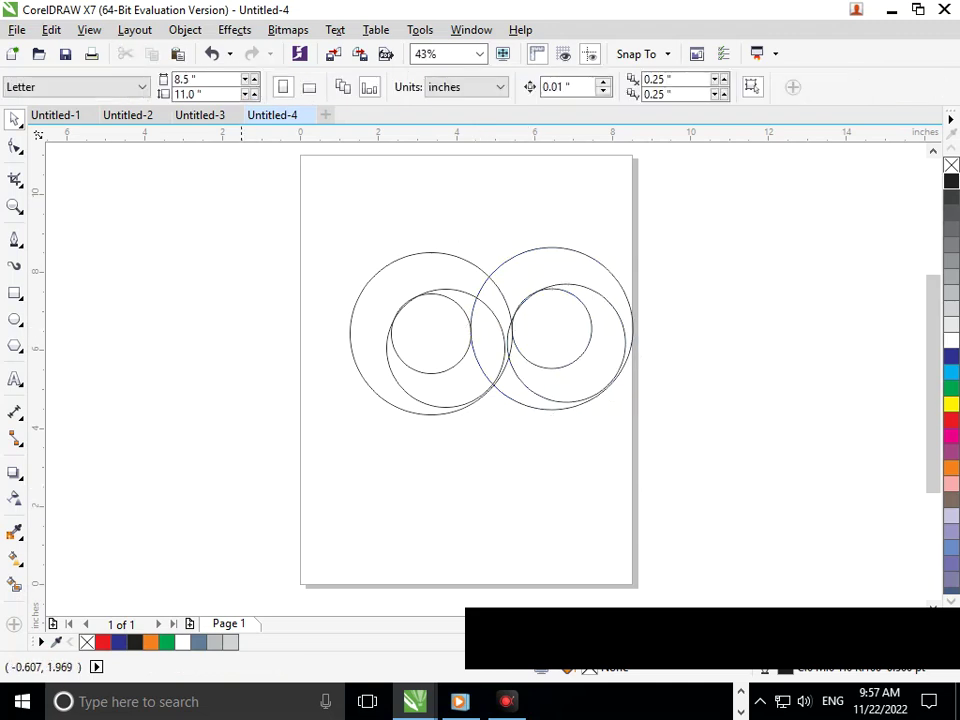
Step: Draw a rectangle about 1.08 by 2 inches over the upper-left side of the left circle set
click(15, 293)
mouse_move(171, 288)
mouse_down()
mouse_move(213, 340)
mouse_move(201, 364)
mouse_move(253, 364)
mouse_move(201, 366)
mouse_move(333, 304)
mouse_move(398, 294)
mouse_up()
click(15, 118)
click(360, 264)
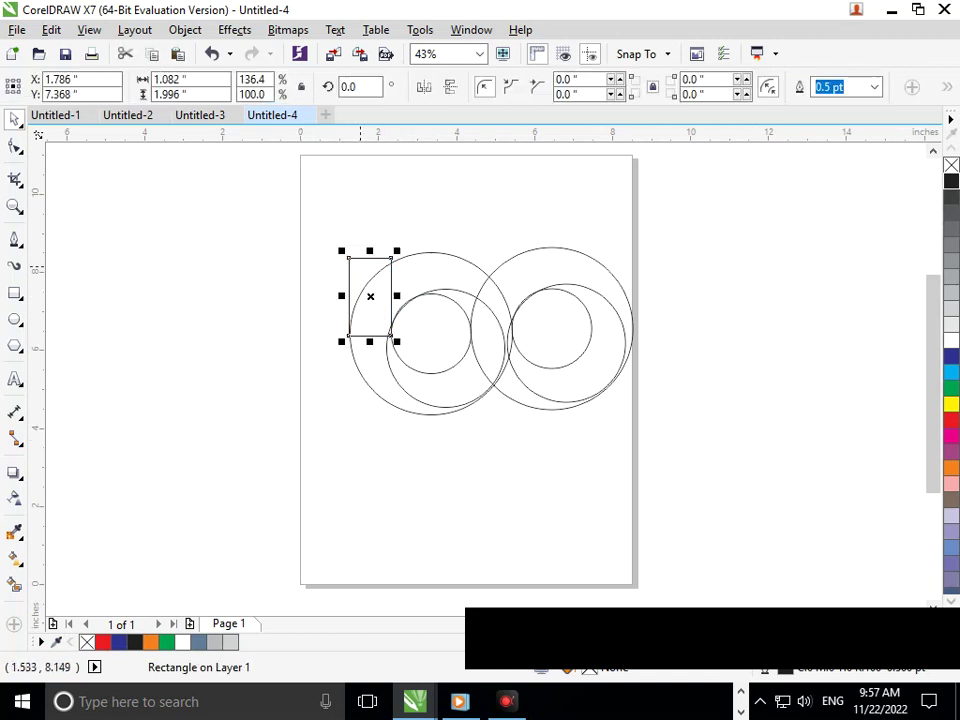
Step: Nudge the rectangle upward until its centre is at Y 7.608 inches
key(Up)
key(Up)
key(Up)
key(Up)
key(Up)
key(Up)
key(Up)
key(Up)
key(Up)
key(Up)
key(Up)
key(Up)
key(Up)
key(Up)
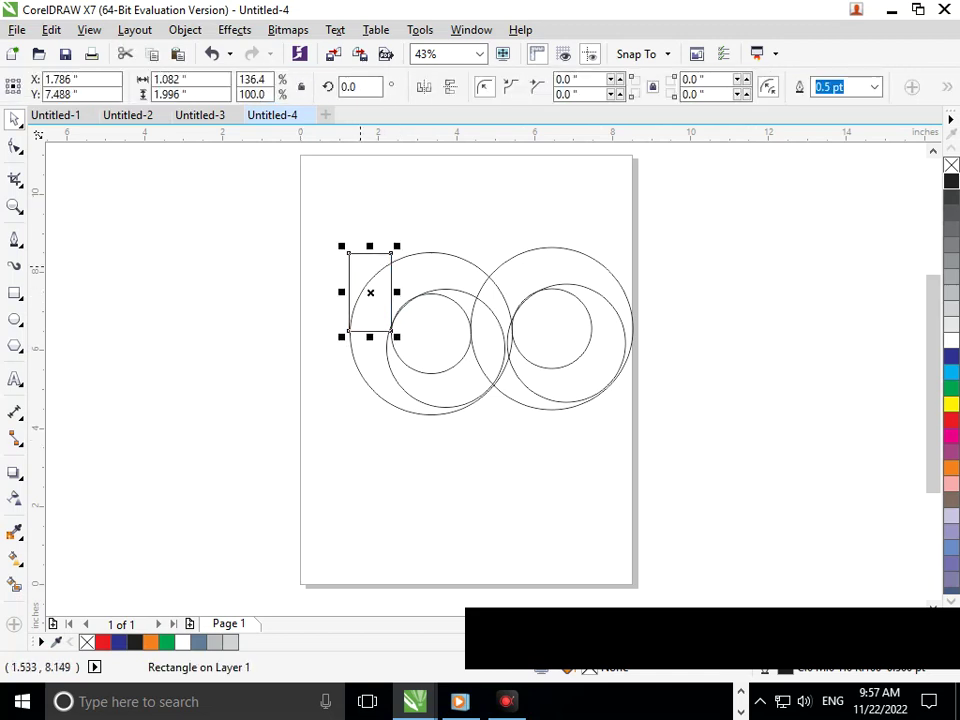
key(Up)
key(Up)
key(Up)
key(Up)
key(Up)
key(Up)
key(Up)
key(Up)
key(Up)
key(Up)
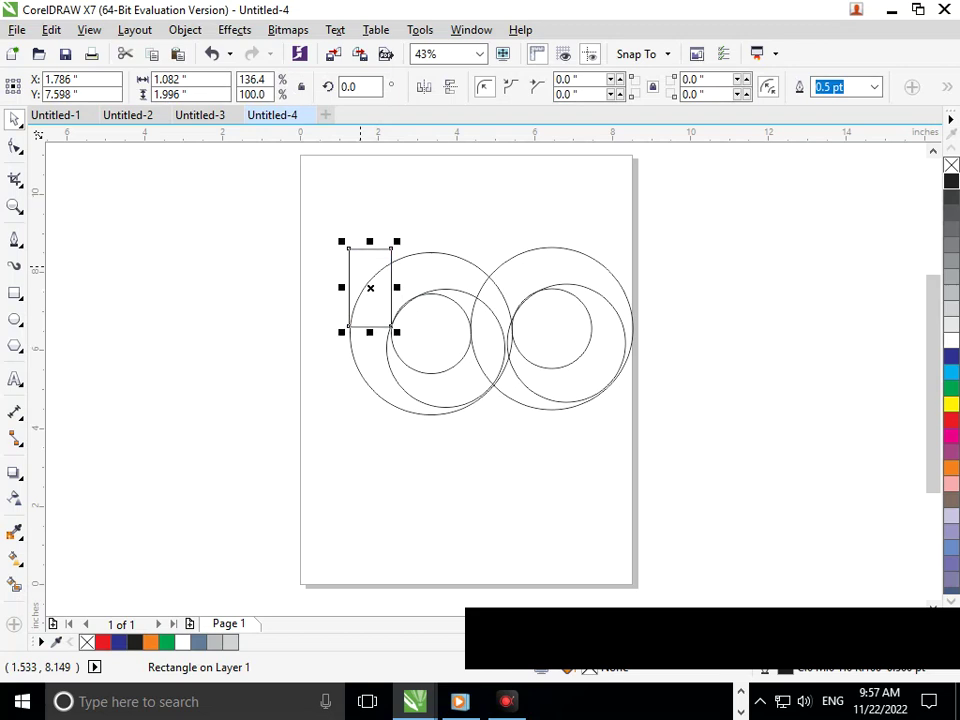
key(Escape)
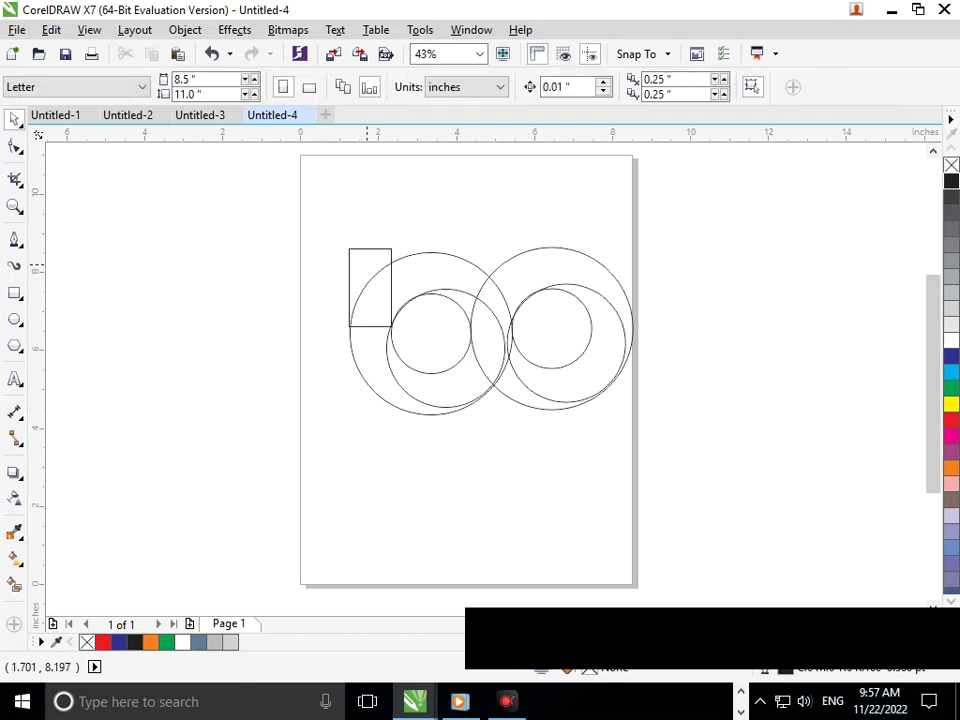
Step: Try rounding all four linked corners of the rectangle with a 2-inch radius
click(366, 264)
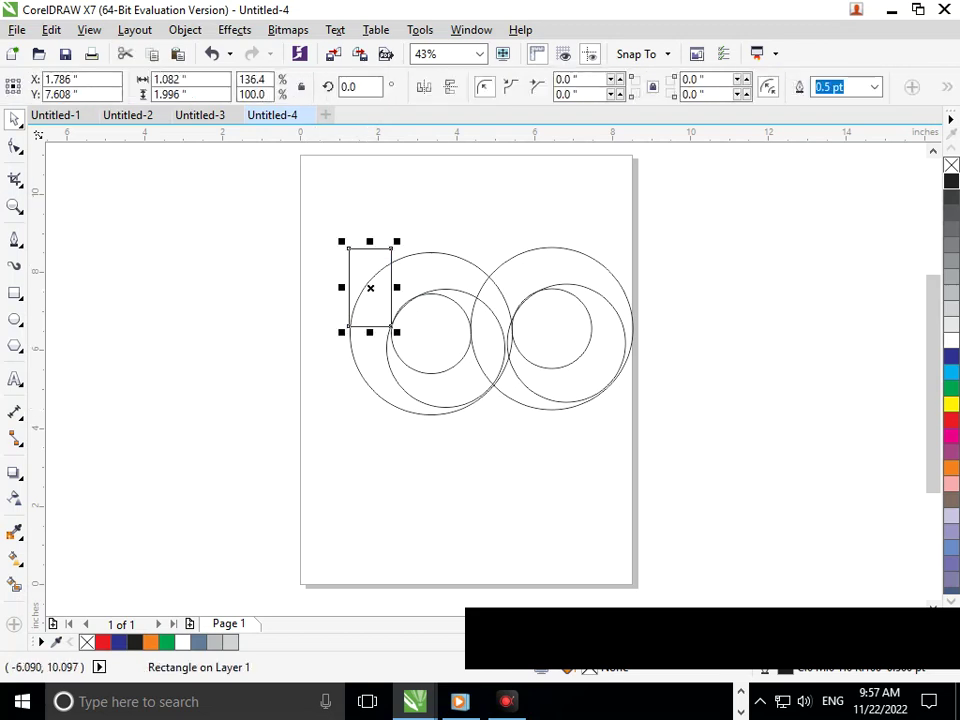
click(738, 79)
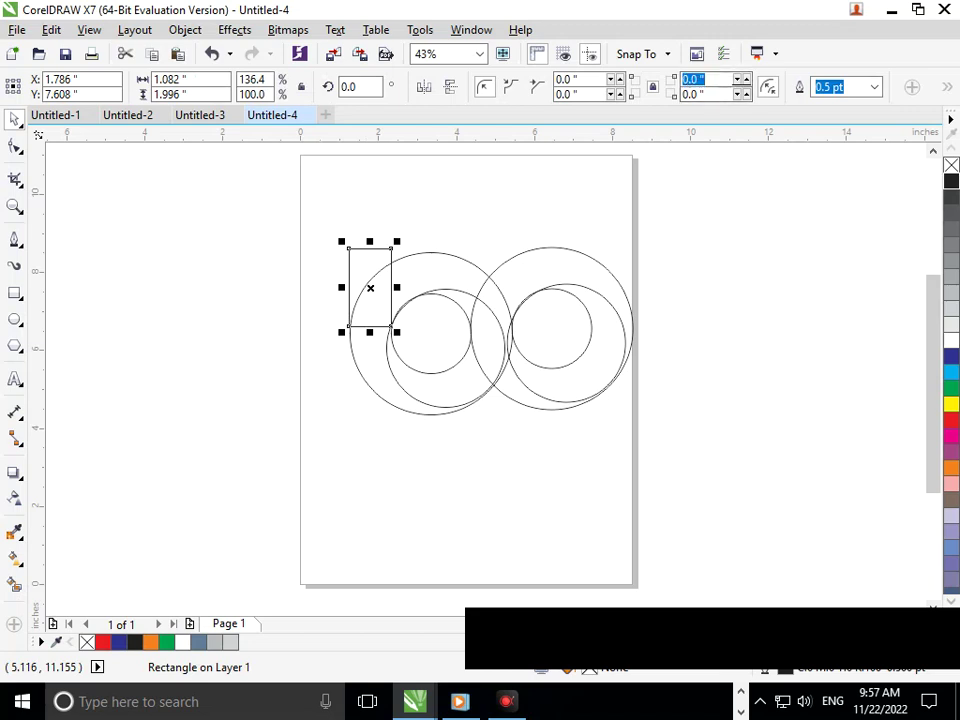
text(2)
key(Return)
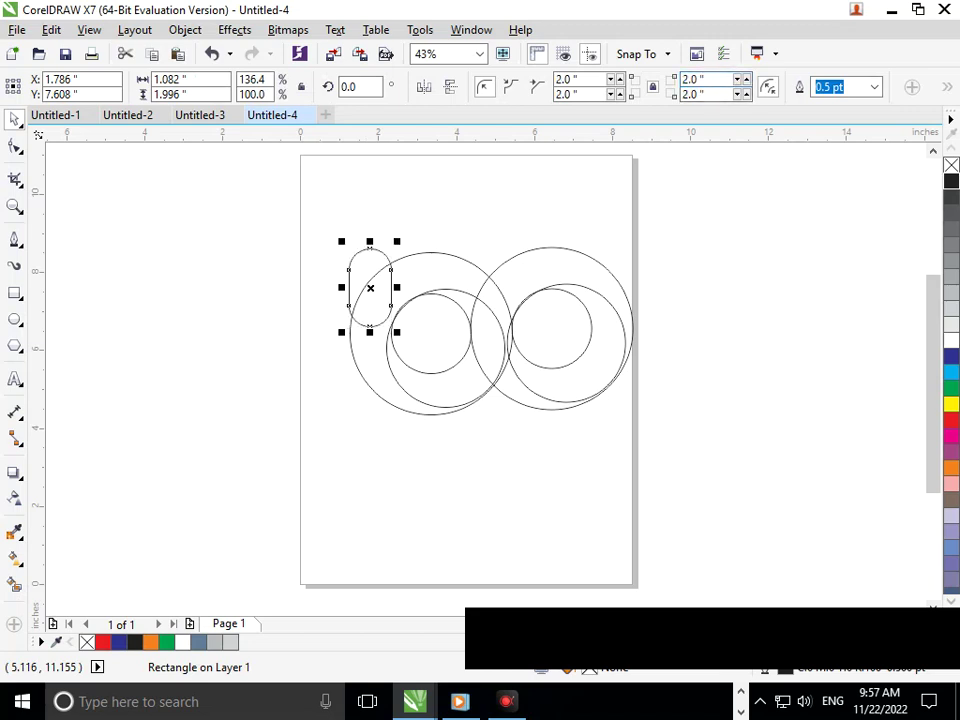
key(ctrl+z)
Step: Unlink the rectangle's corner radii and round only its top-right corner to 2 inches
click(653, 87)
drag(715, 80, 480, 58)
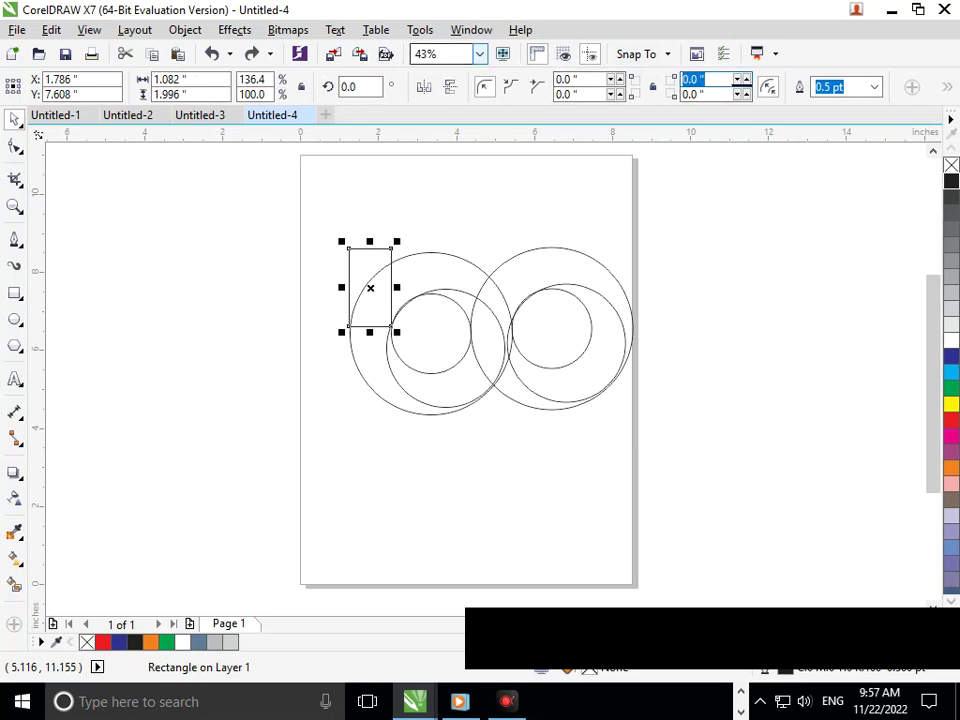
text(2)
key(Return)
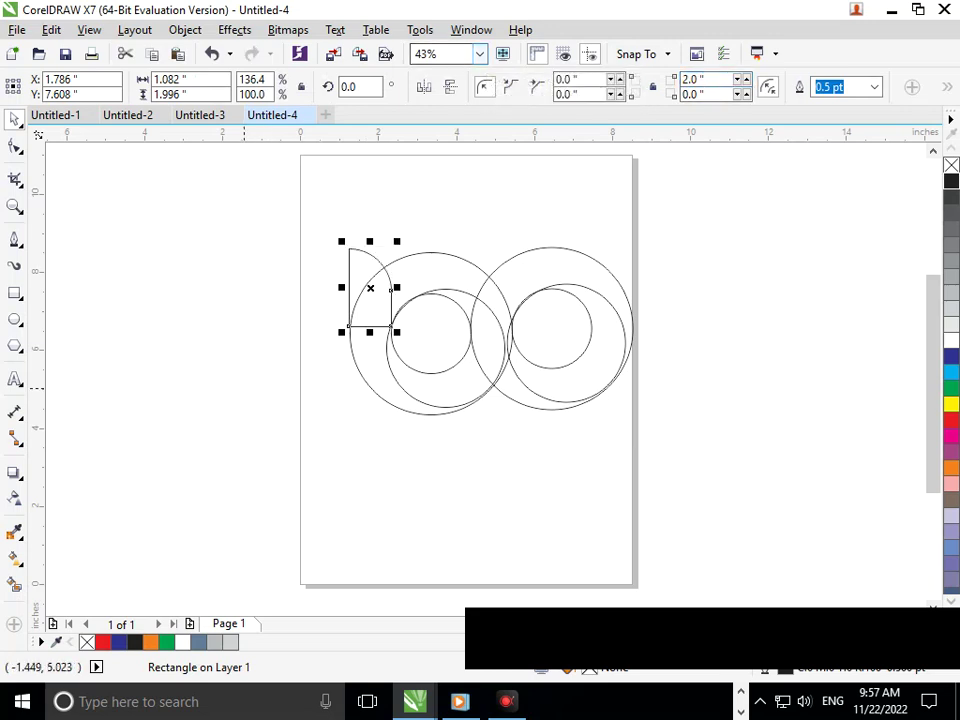
click(243, 388)
Step: Stretch the rounded rectangle upward to about 2.165 inches high and place a copy to the right of the page
click(366, 252)
drag(369, 241, 741, 258)
click(286, 474)
right_click(741, 258)
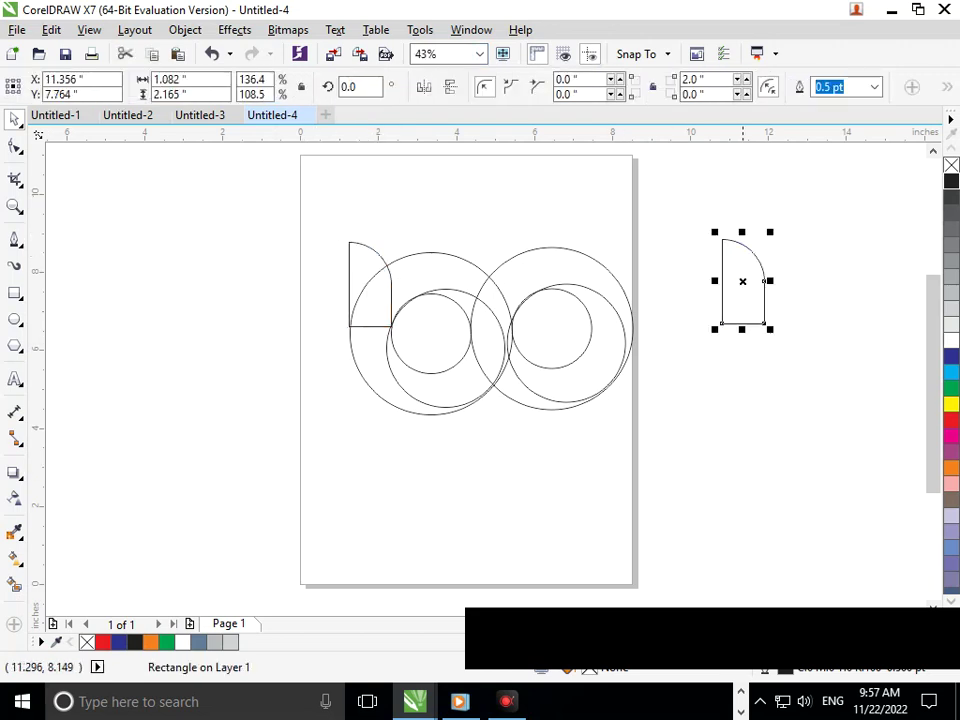
Step: Mirror the copied shape vertically and place it over the lower junction between the two circle sets
click(451, 87)
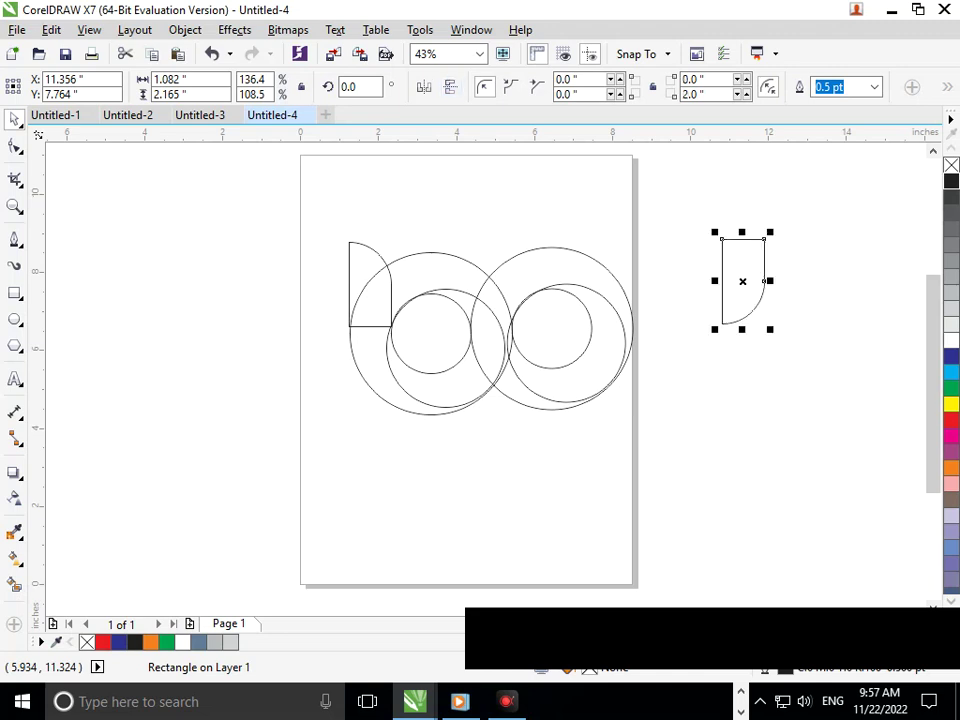
drag(742, 281, 512, 380)
click(540, 487)
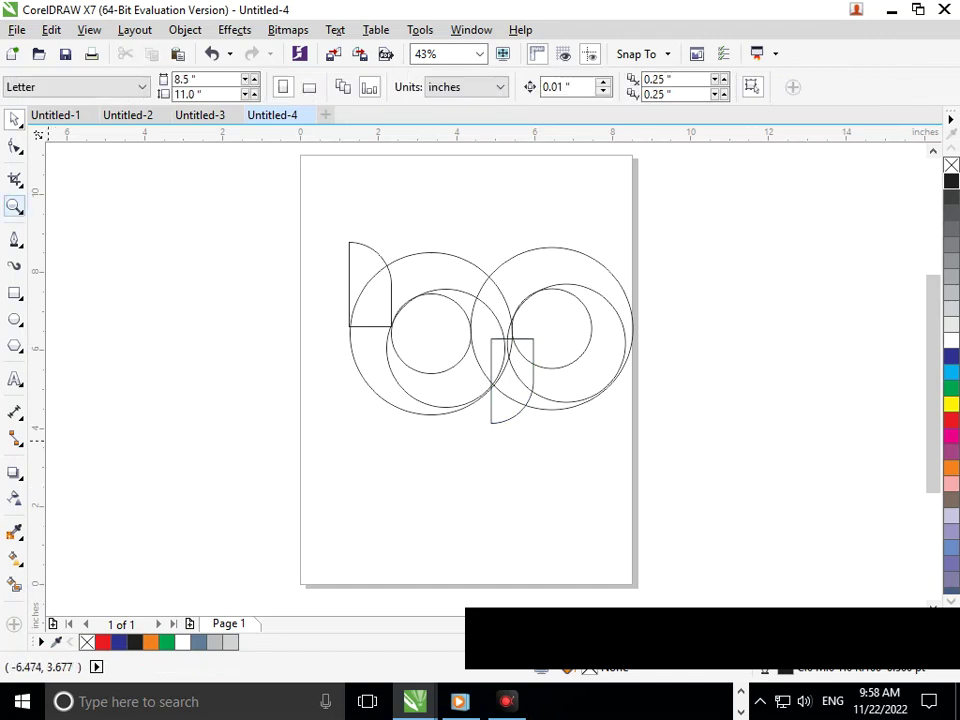
Step: Remove the arcs that overlap between the two circle sets using Virtual Segment Delete, leaving an S-shaped band
click(14, 178)
click(75, 197)
drag(486, 366, 474, 389)
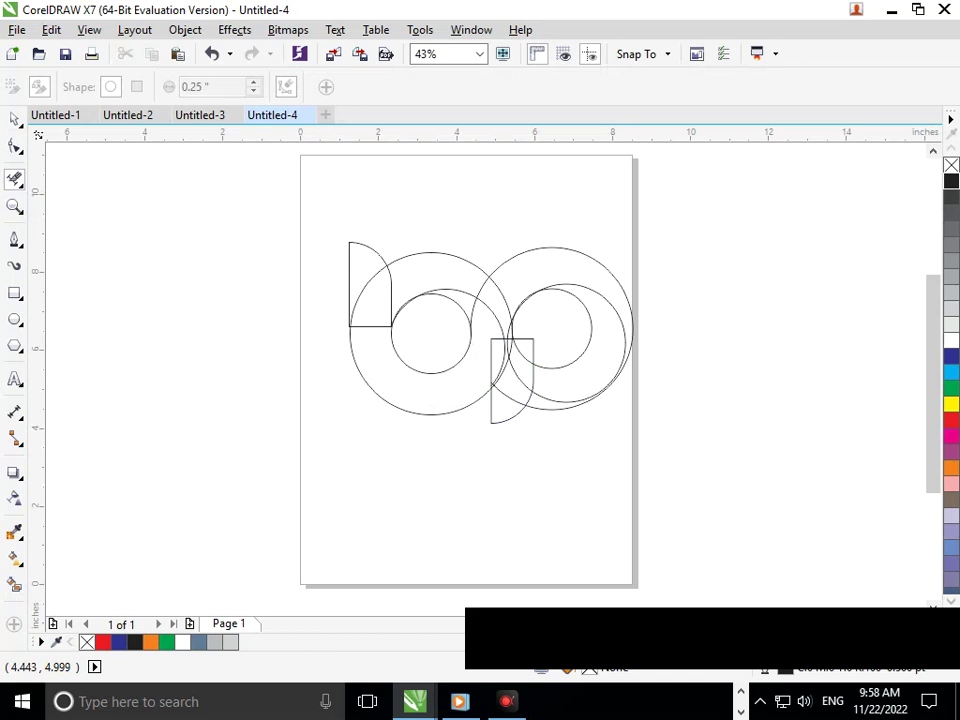
key(ctrl+z)
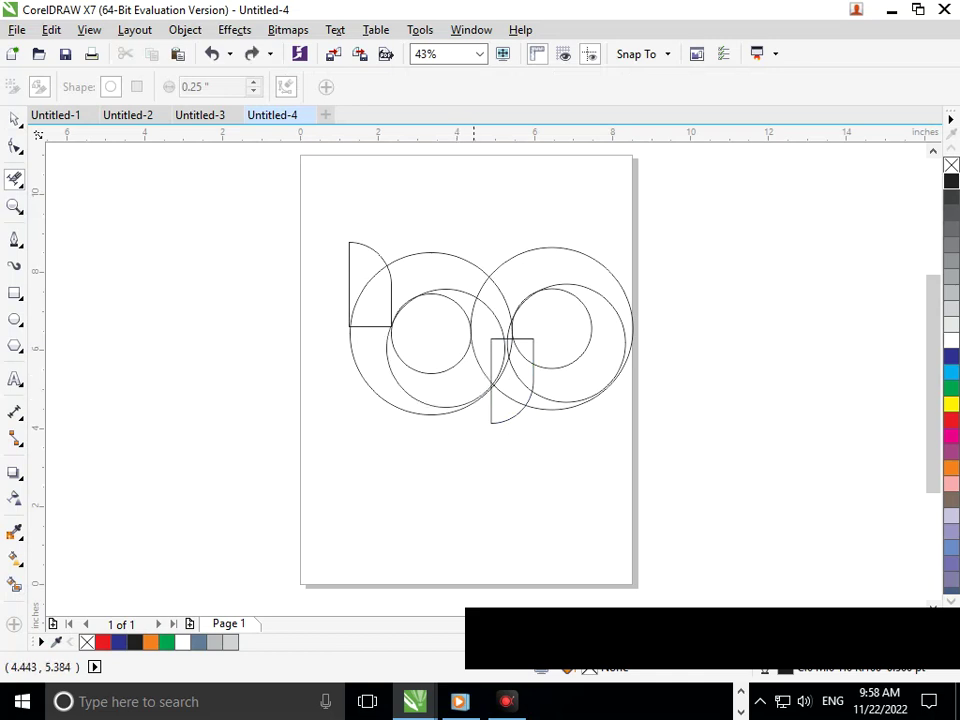
click(478, 363)
key(F2)
drag(461, 266, 573, 401)
click(405, 313)
click(443, 267)
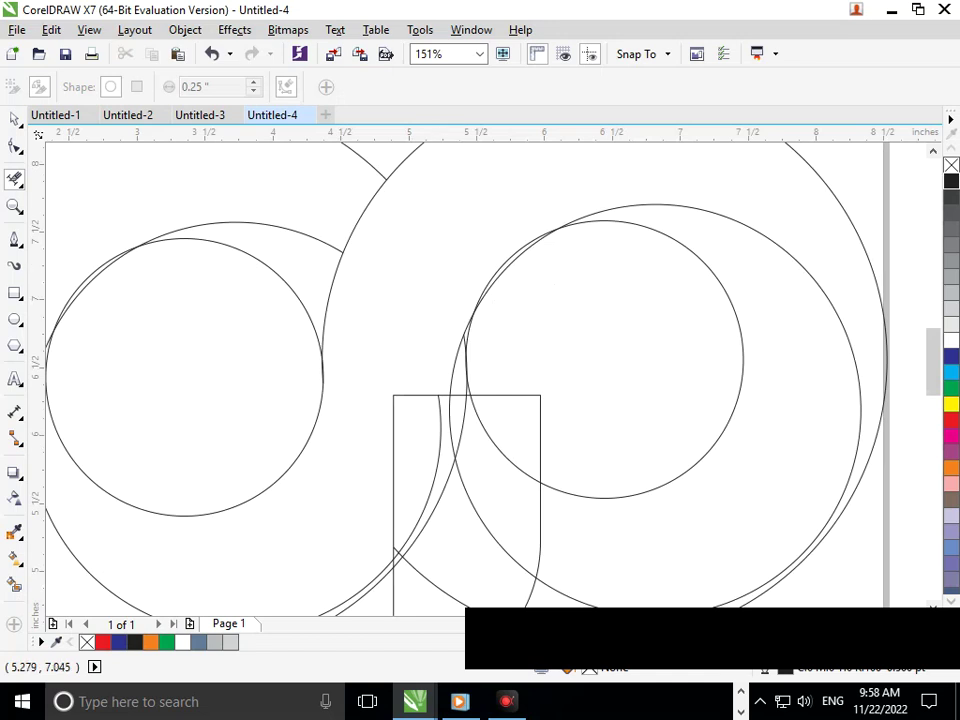
Step: Delete the upper-left edges of the inverted tab and the left middle circle's arc crossing it
click(420, 395)
click(439, 445)
key(F2)
drag(516, 326, 398, 470)
drag(373, 351, 448, 437)
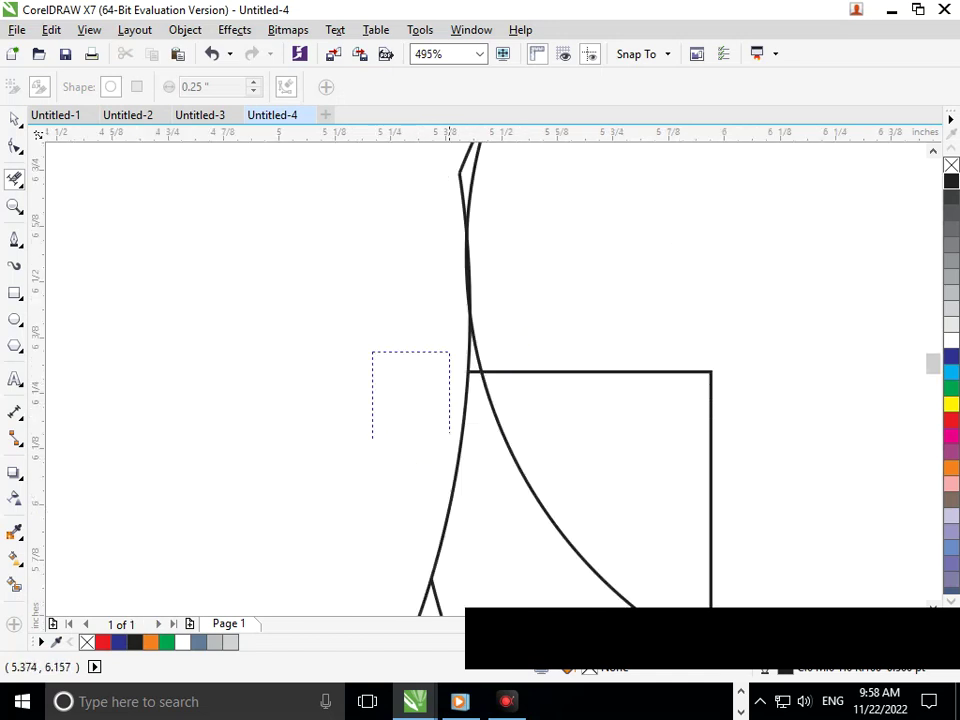
Step: Delete the leftover arc tips beside the right small circle and the crossing segments inside the inverted tab
key(F3)
key(F2)
drag(440, 289, 489, 391)
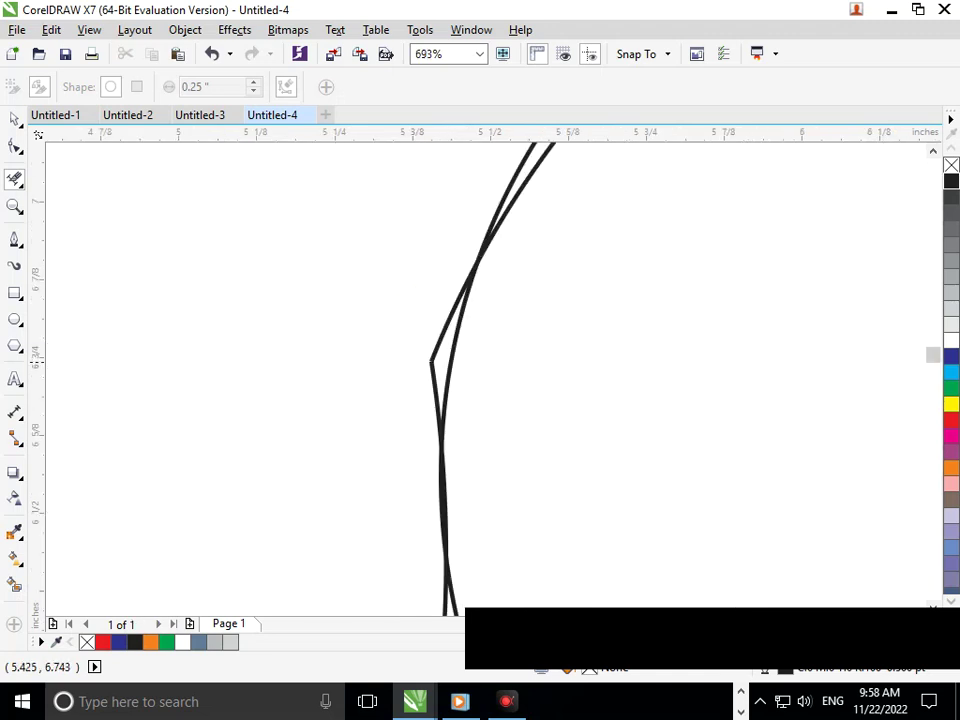
click(434, 357)
click(433, 368)
key(F3)
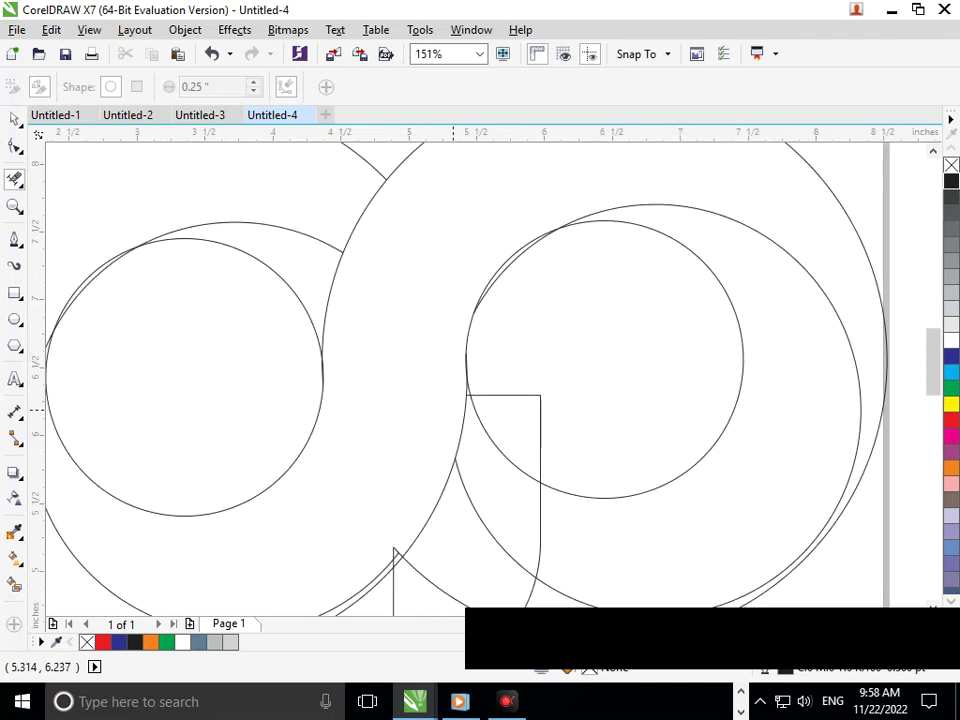
key(shift+F4)
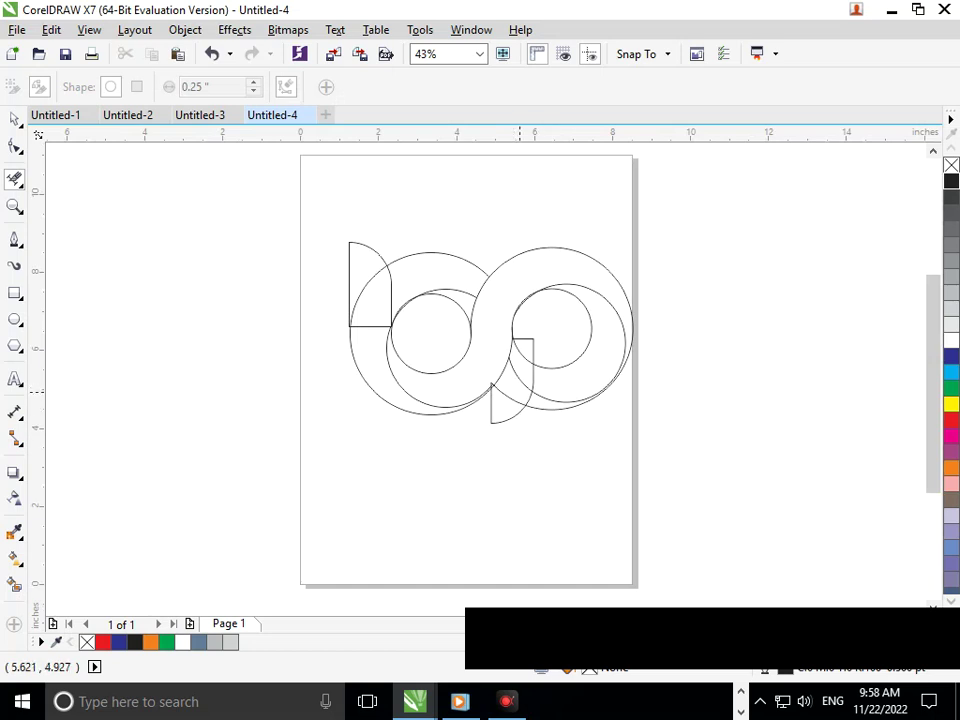
click(533, 386)
Step: Try deleting the left tab's bottom edge, the arc crossing it and the right middle circle's arc
click(370, 325)
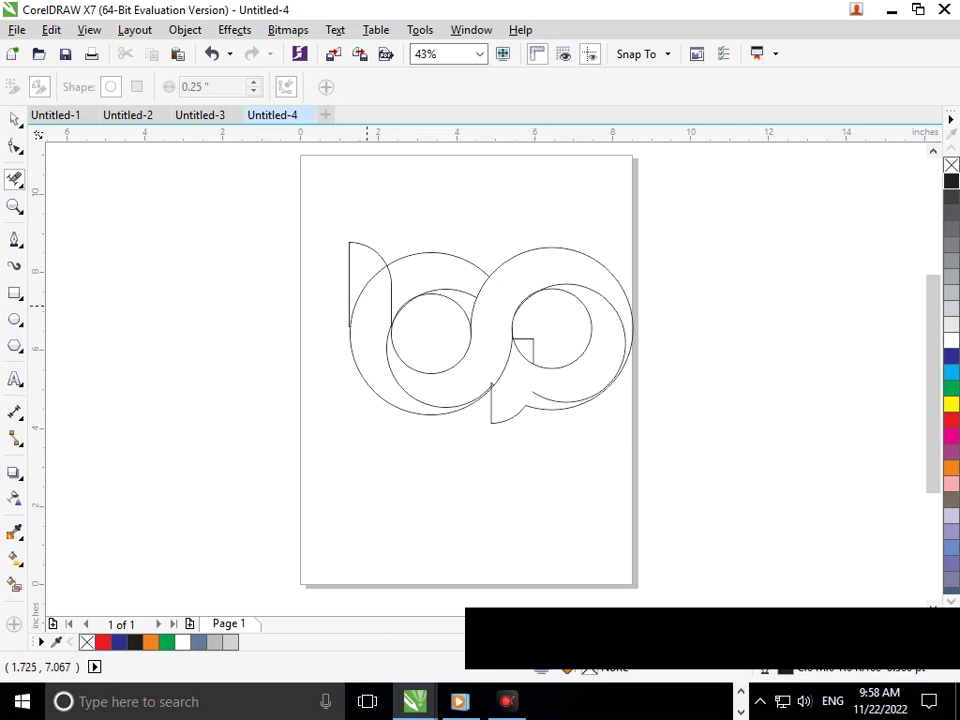
click(363, 271)
click(543, 398)
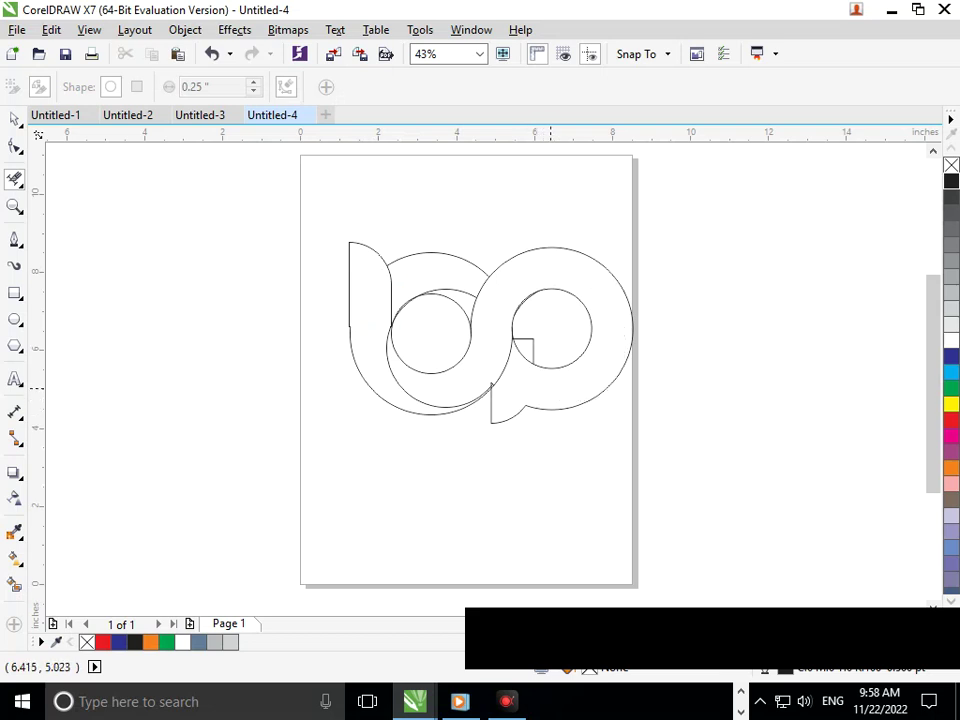
key(ctrl+z)
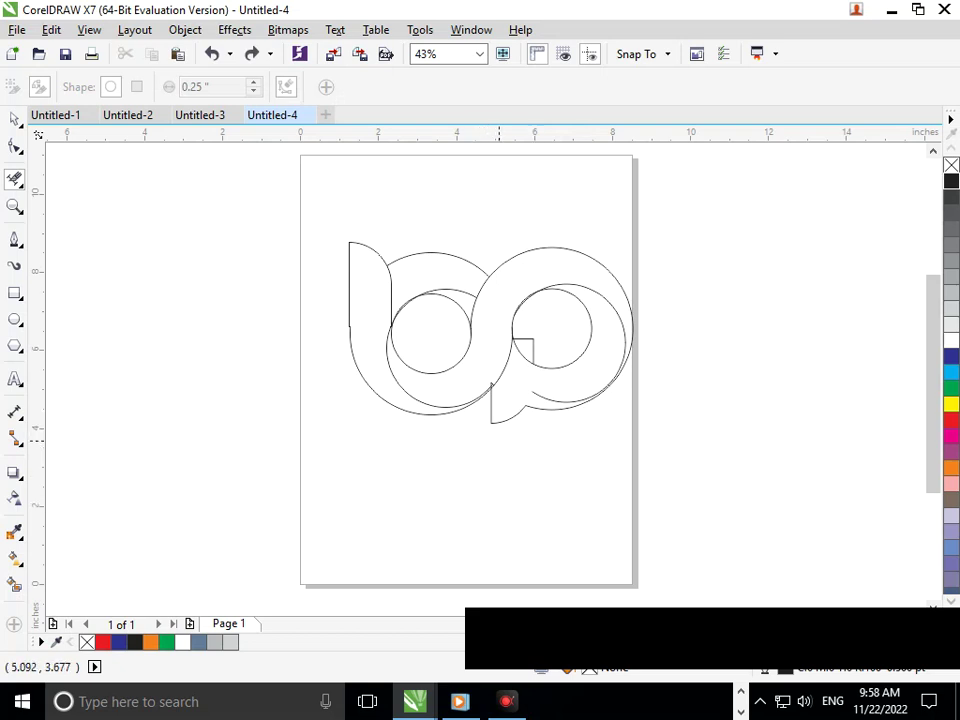
key(ctrl+z)
key(ctrl+z)
key(ctrl+z)
Step: Delete the right large circle's arc that crosses the inverted tab
click(500, 402)
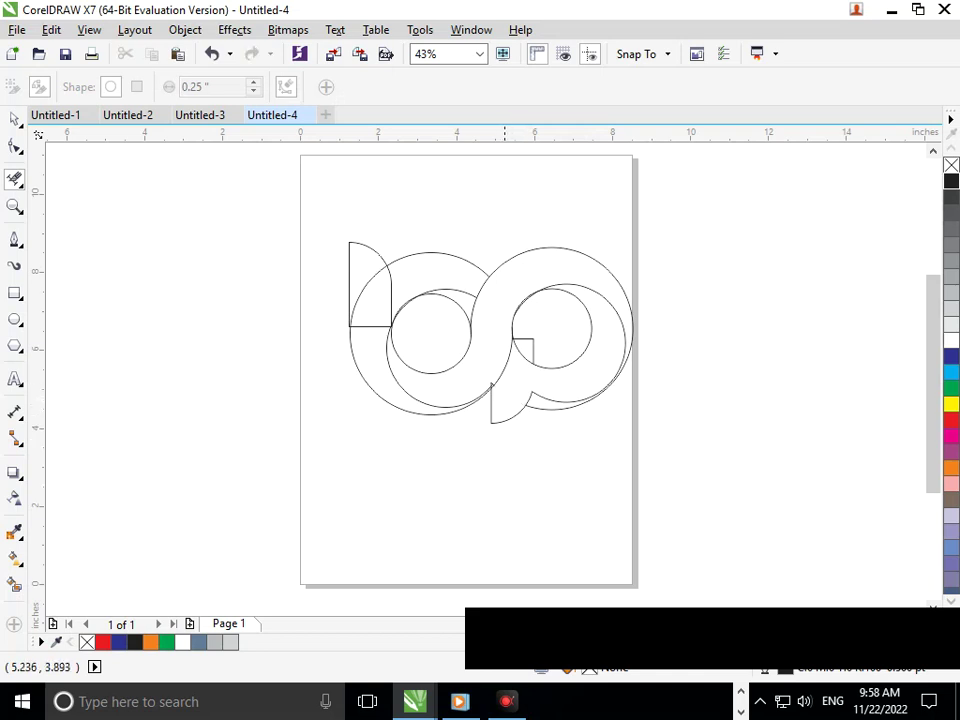
Step: Try deleting the lower arc of the right large circle beside the inverted tab
click(542, 408)
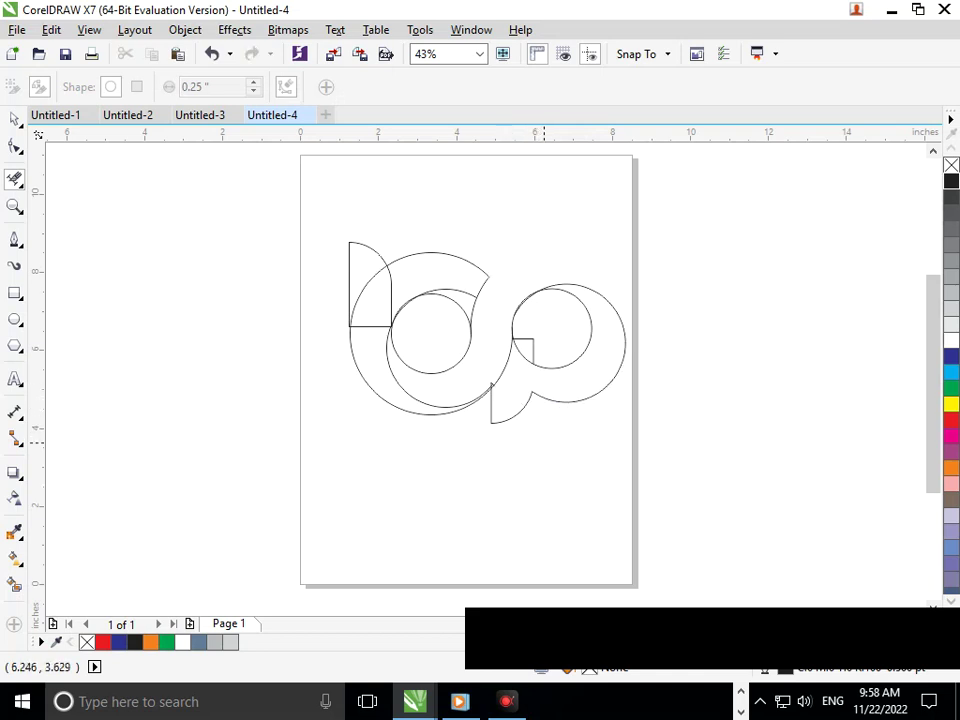
key(ctrl+z)
click(536, 408)
key(ctrl+z)
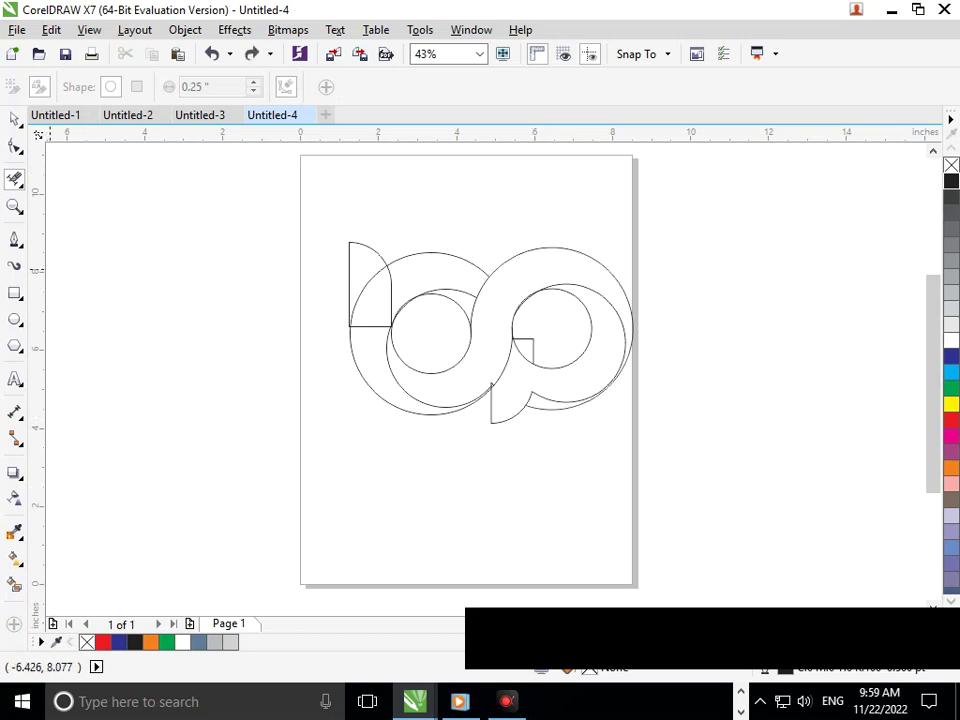
Step: Delete the left tab's bottom edge, the large circle's arc crossing it, and its inner right edge
click(373, 327)
click(360, 296)
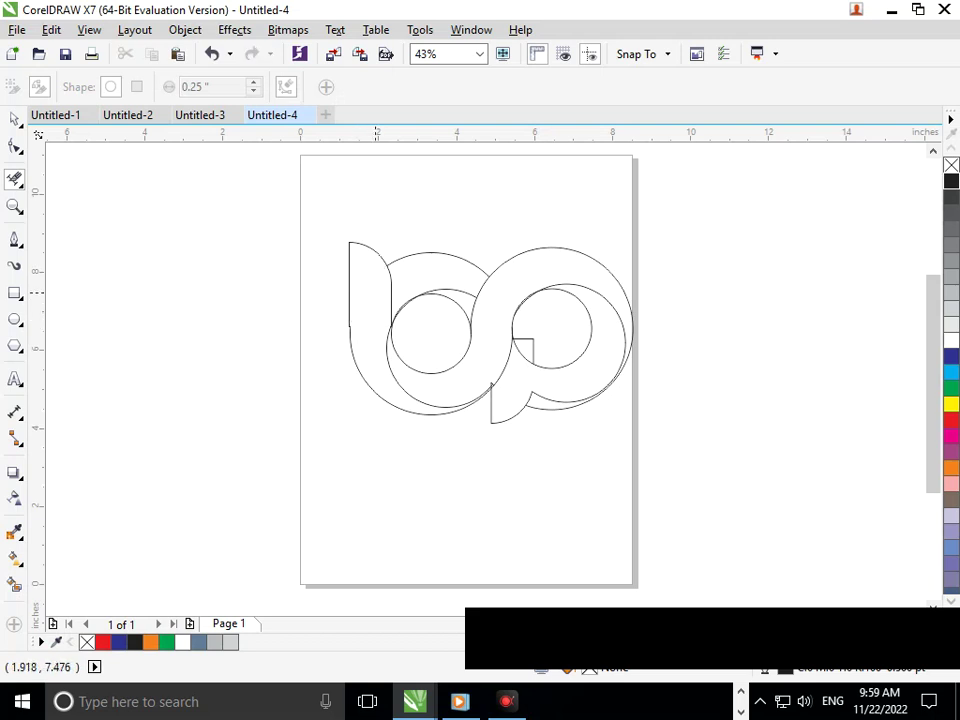
click(390, 292)
Step: Move the right large circle's curve slightly up and left so it crosses the right middle circle's lower-right arc
key(F2)
drag(519, 281, 743, 458)
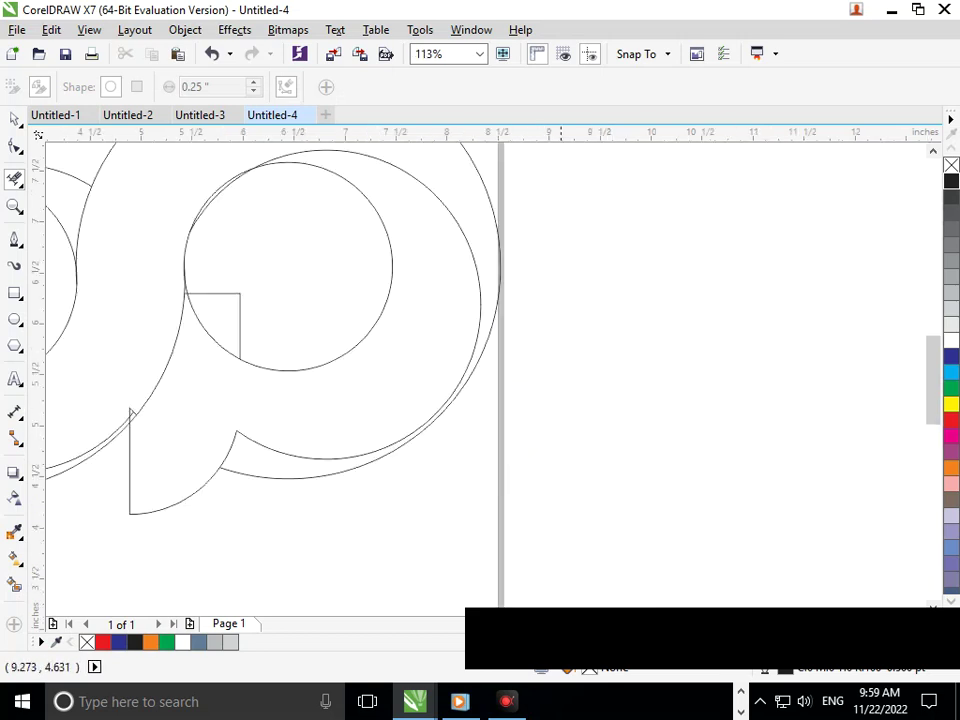
key(F2)
drag(417, 376, 480, 471)
click(15, 119)
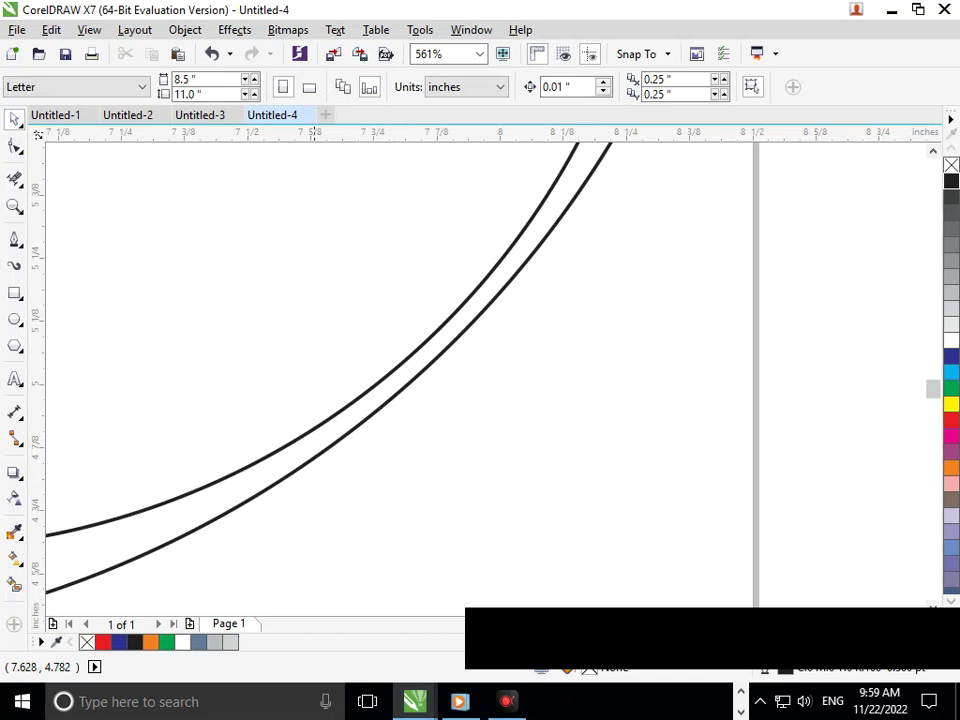
click(299, 466)
mouse_move(298, 463)
mouse_down()
mouse_move(288, 443)
mouse_move(292, 452)
mouse_up()
scroll(490, 383, down, 7)
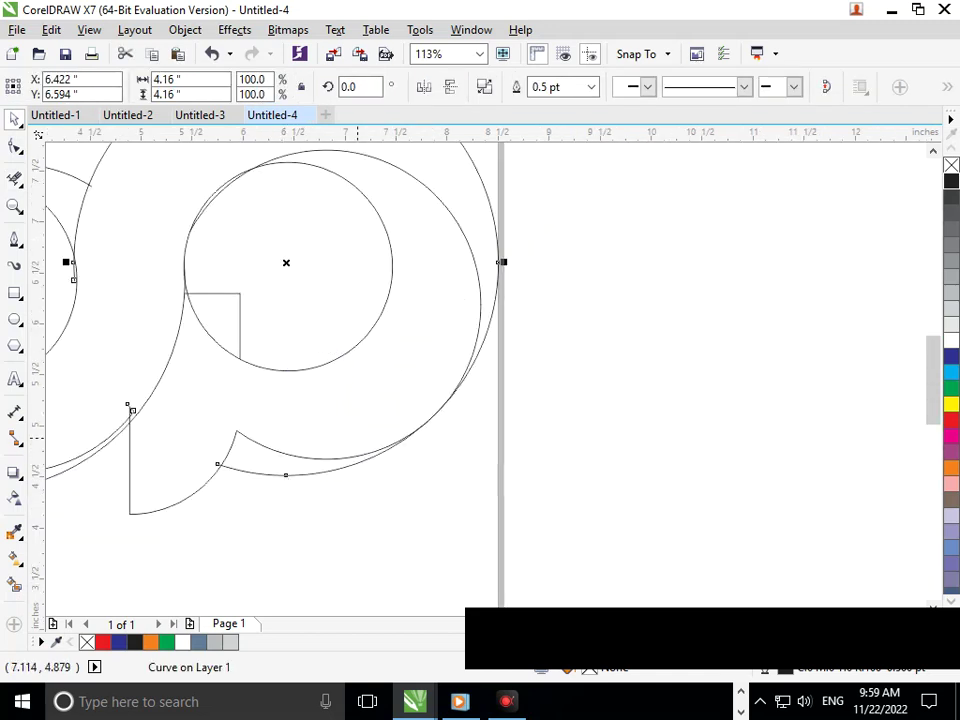
scroll(490, 383, up, 3)
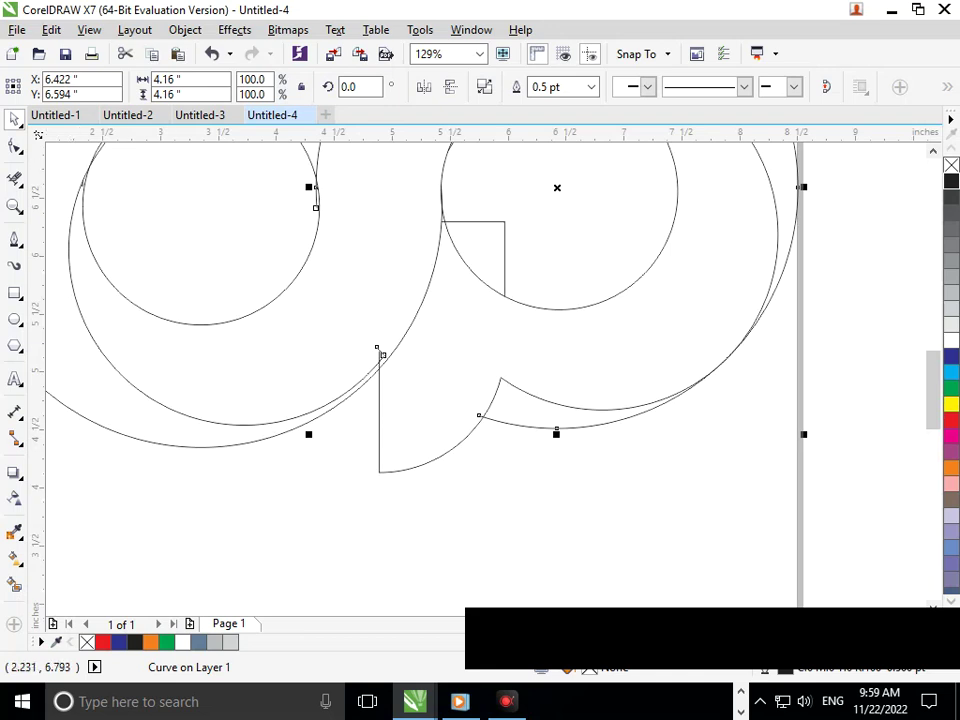
Step: Delete the right large circle's outer arc running from the inverted tab with Virtual Segment Delete
click(15, 179)
click(541, 428)
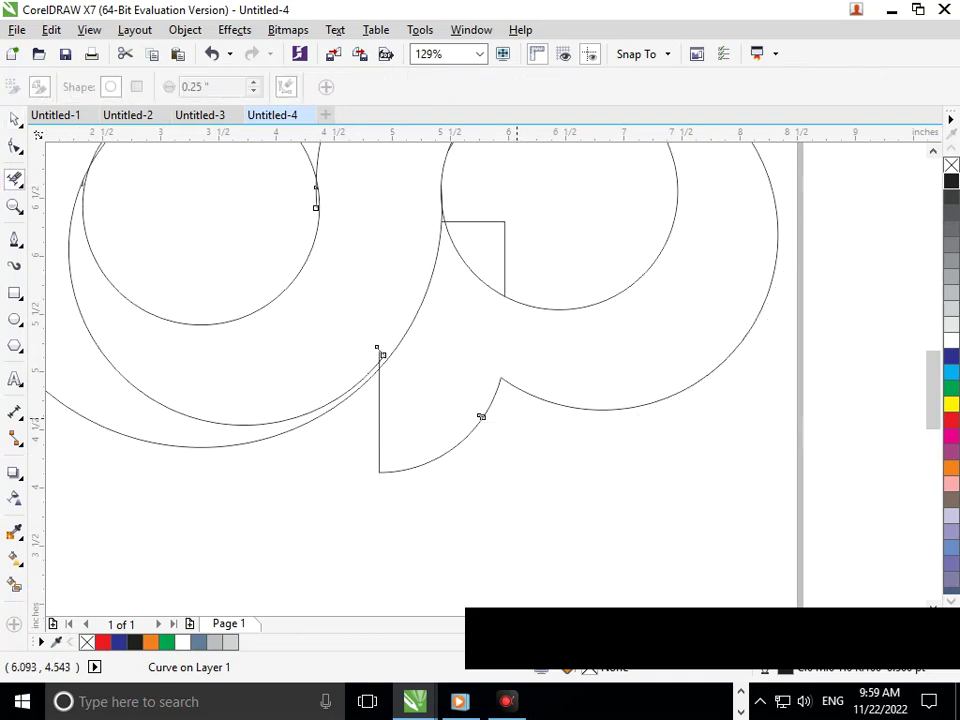
Step: Undo the right large circle's arc deletion and move its curve slightly up and left across the right middle circle
scroll(520, 425, down, 3)
key(ctrl+z)
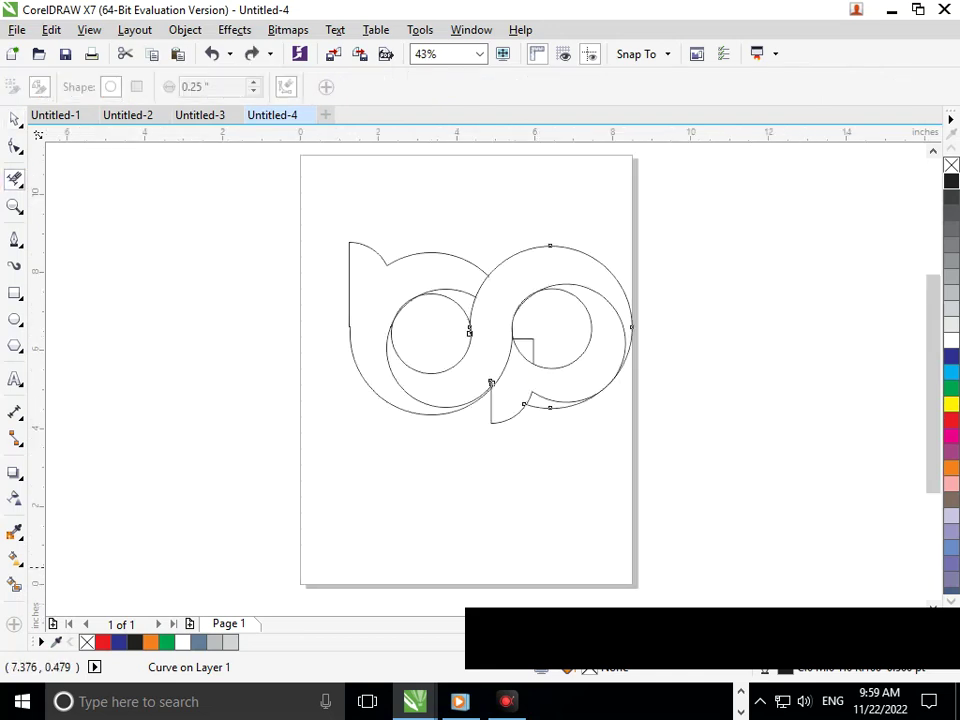
scroll(490, 382, up, 4)
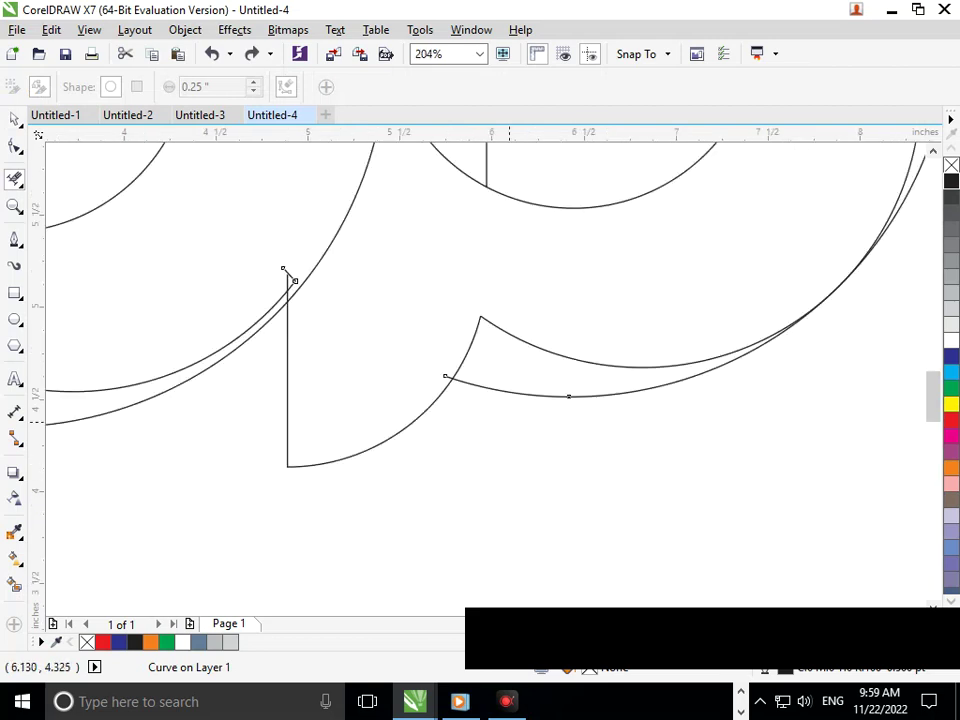
key(F3)
key(F2)
drag(559, 344, 654, 438)
drag(388, 314, 508, 416)
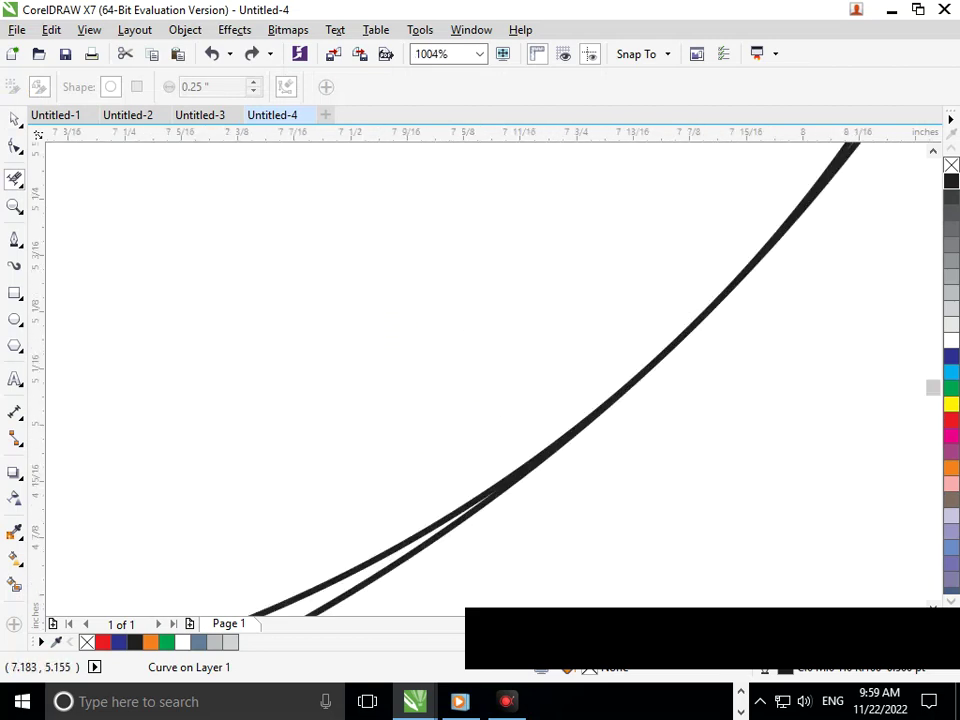
click(15, 119)
drag(402, 556, 396, 547)
key(F3)
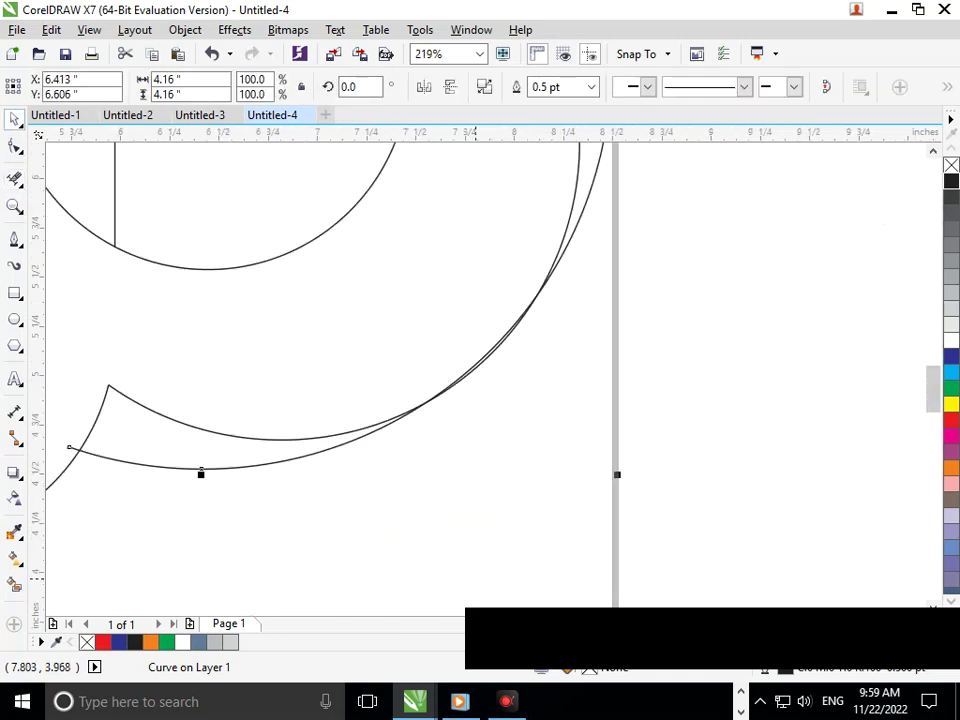
Step: Delete the right large circle's lower arc between the inverted tab and the right middle circle, including its stub inside the tab
key(F3)
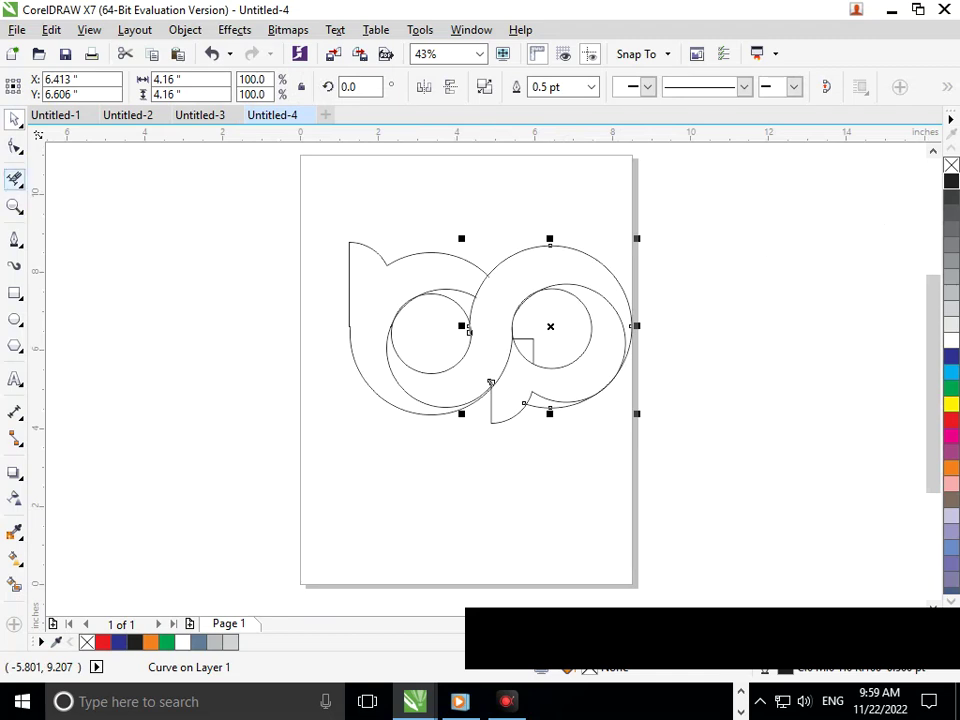
click(15, 178)
scroll(566, 396, up, 3)
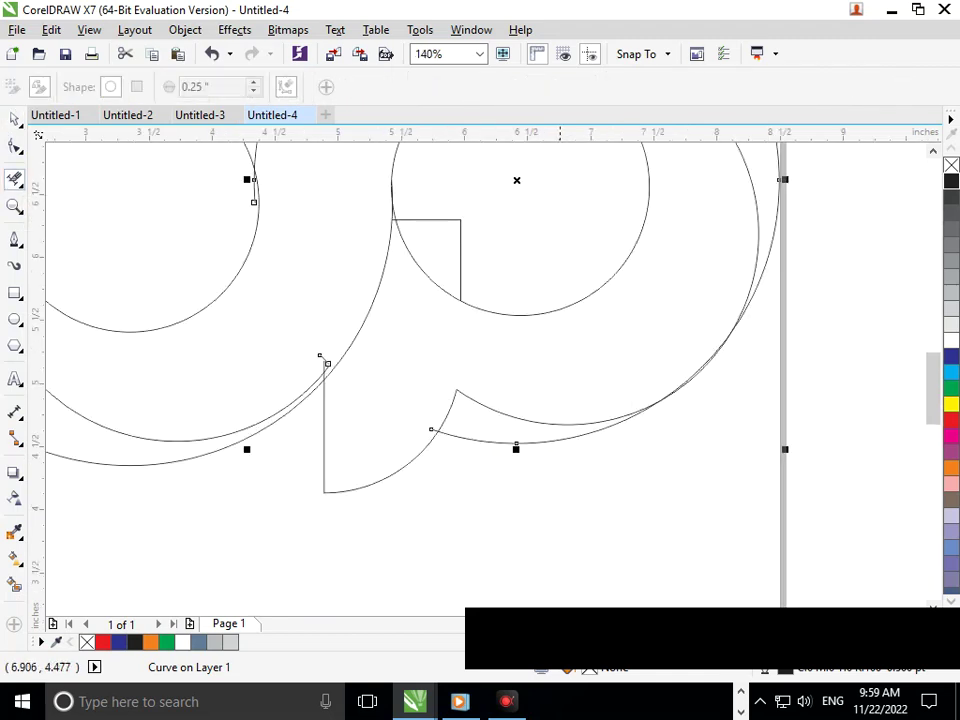
click(510, 444)
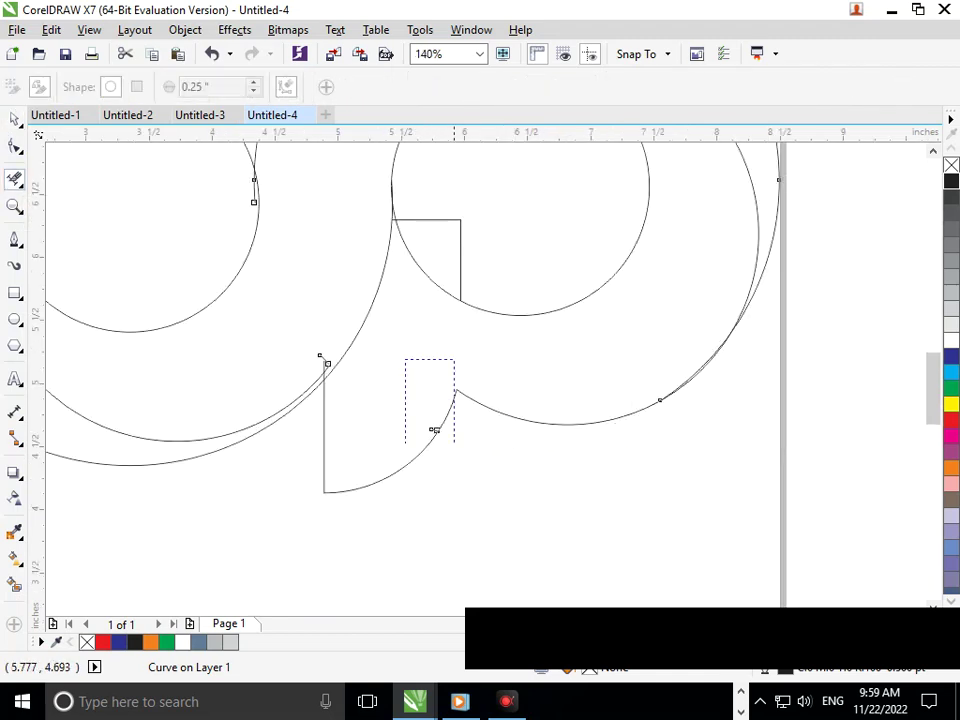
scroll(435, 430, up, 5)
click(476, 465)
Step: Delete the stray segments around the upper end of the inverted tab's straight edge with Virtual Segment Delete
scroll(480, 468, down, 5)
scroll(326, 364, up, 5)
click(352, 372)
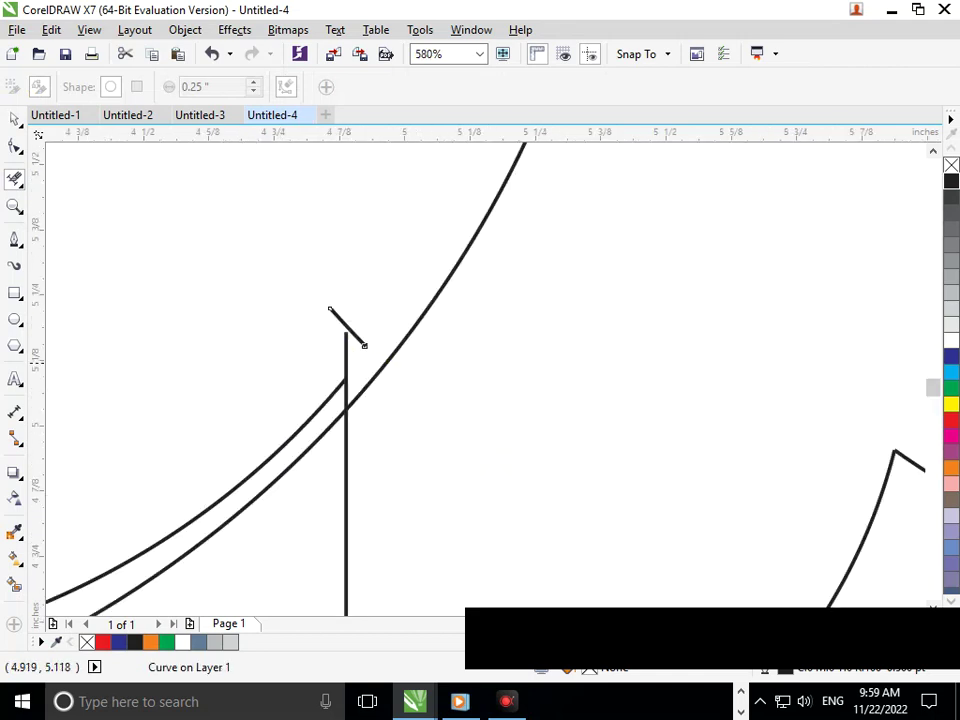
click(346, 360)
click(349, 329)
scroll(281, 331, down, 5)
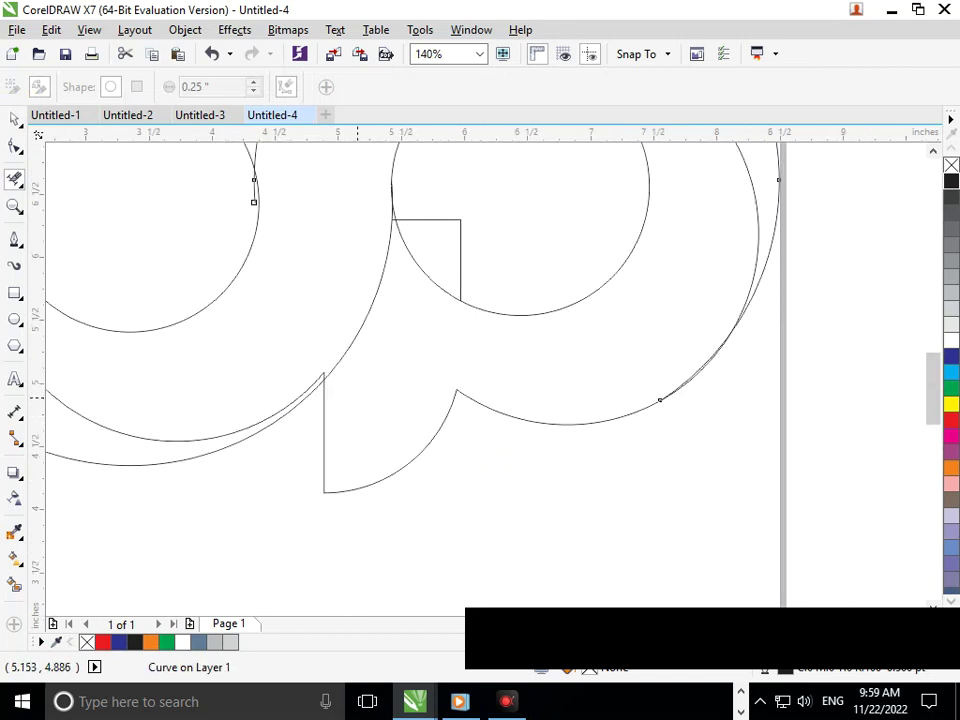
key(shift+F4)
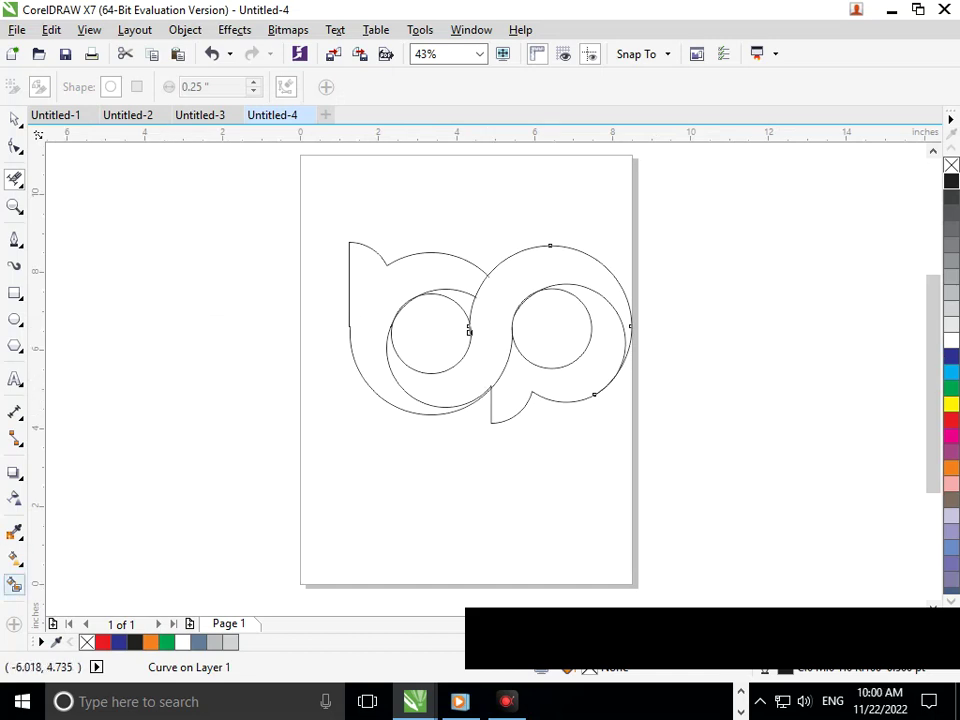
Step: Fill the left letter, the right letter and the S-shaped band with slate blue using Smart Fill
click(15, 584)
click(376, 313)
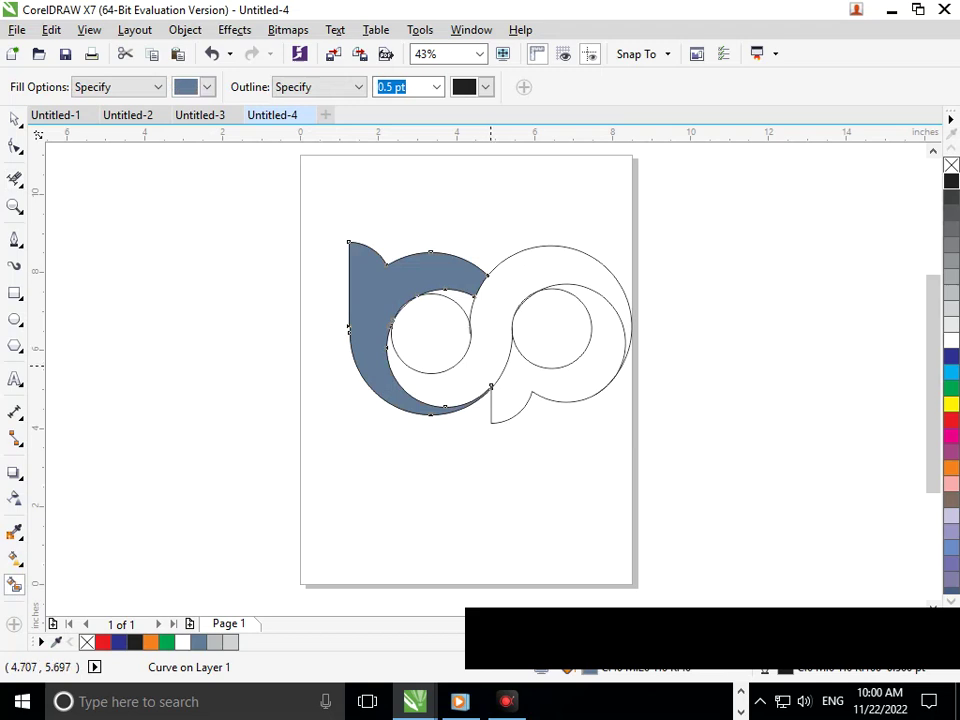
click(501, 363)
click(487, 355)
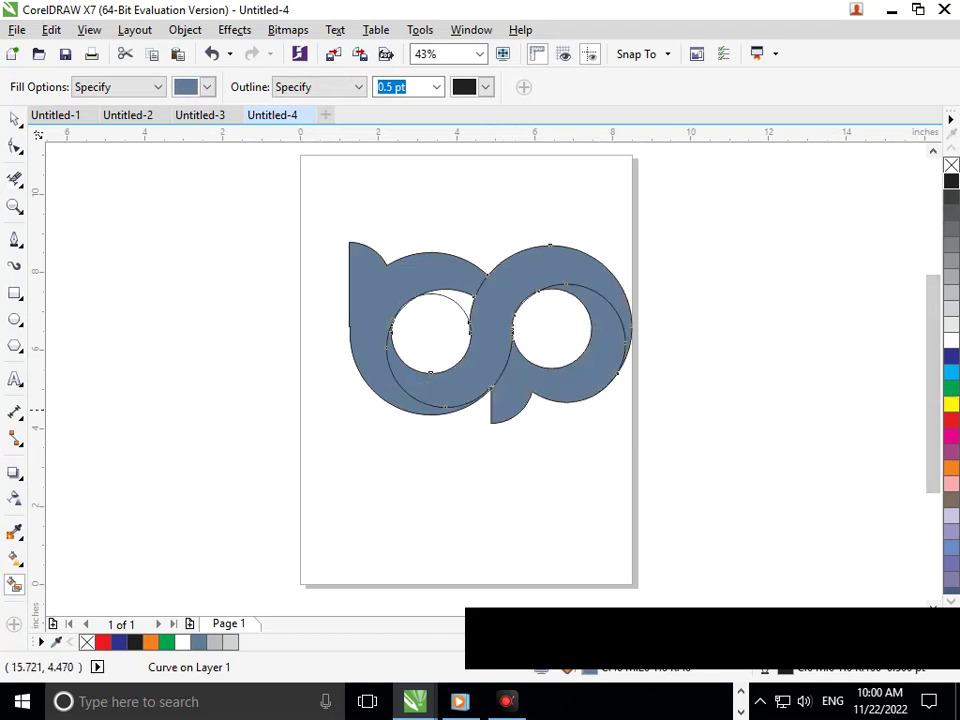
Step: Recolour the left and right letter shapes green and the S-shaped band between them dark blue
click(951, 356)
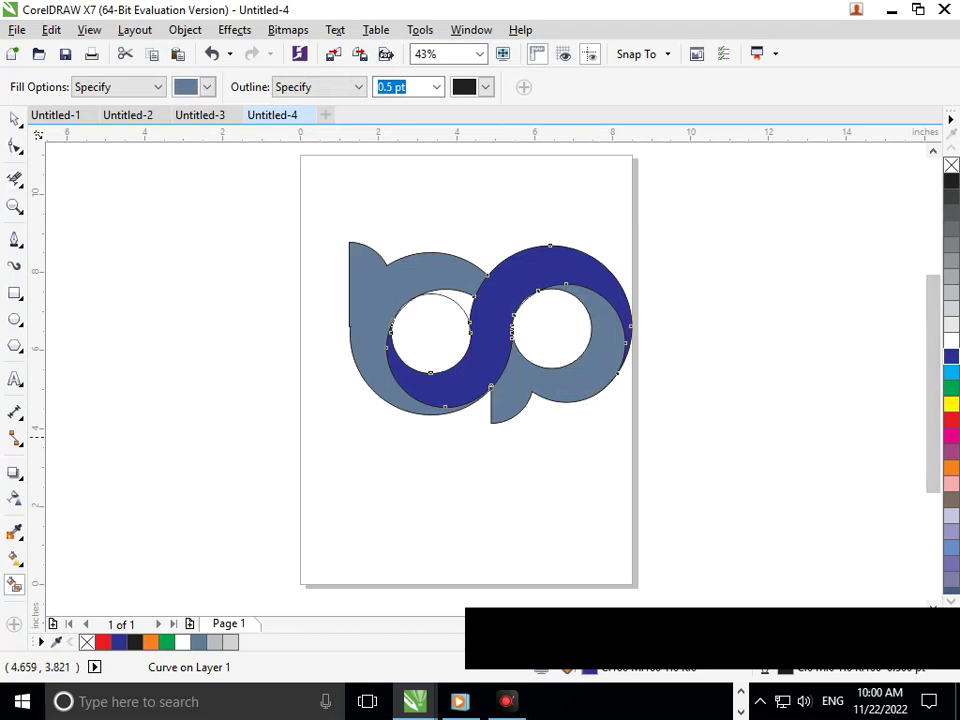
click(526, 386)
click(951, 388)
click(414, 393)
click(379, 371)
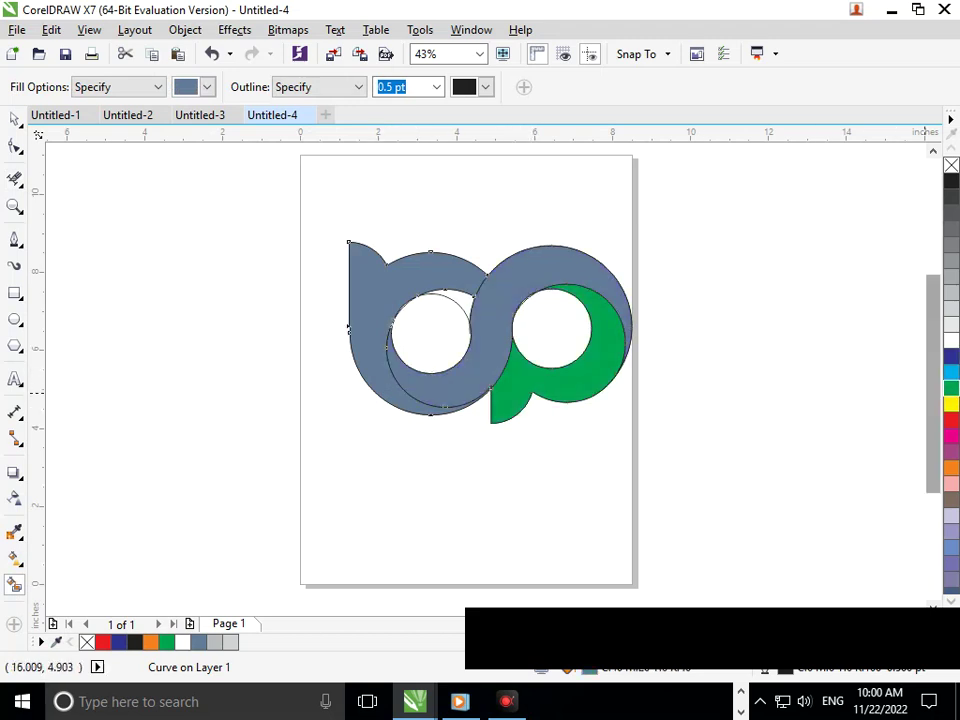
click(951, 388)
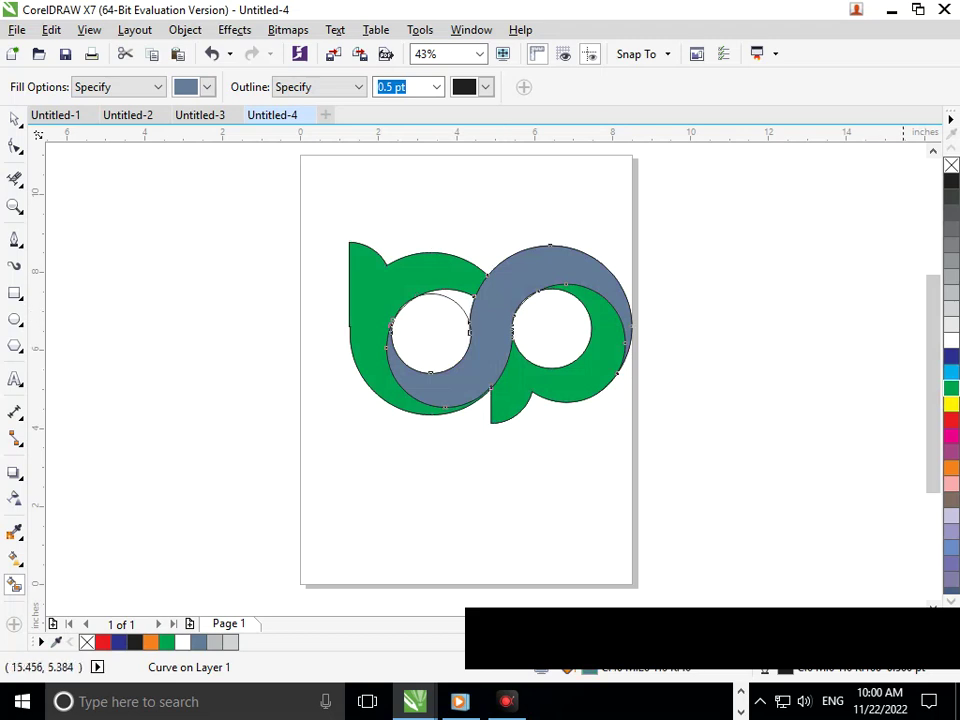
key(ctrl+shift+z)
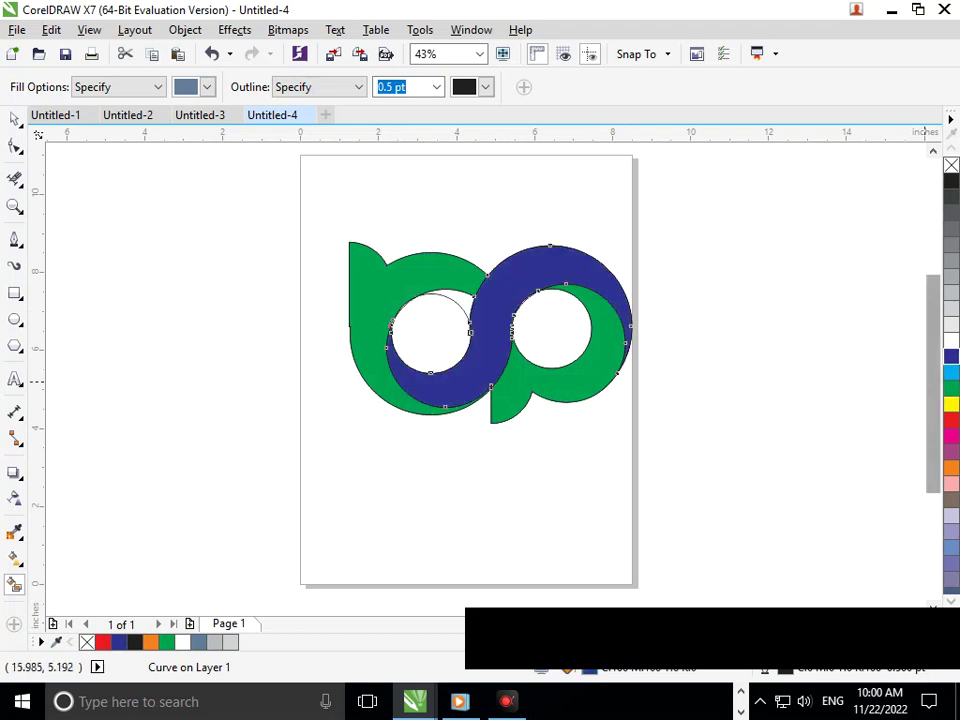
Step: Smart-fill the white sliver above the left hole with green and weld it to the left green letter shape
click(460, 297)
key(ctrl+z)
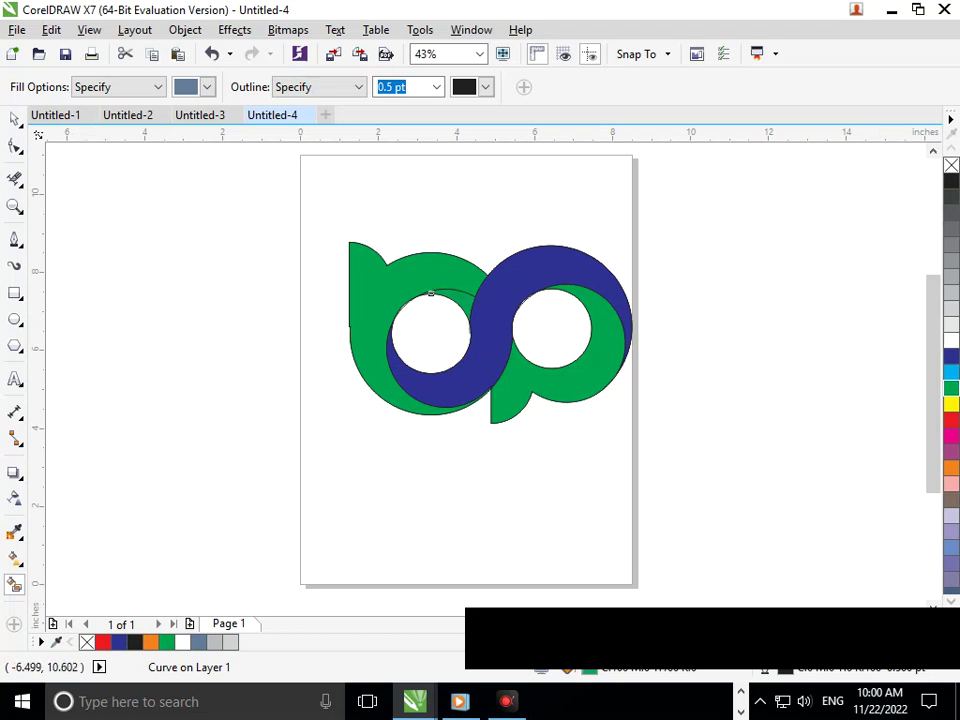
key(space)
key(Escape)
click(447, 305)
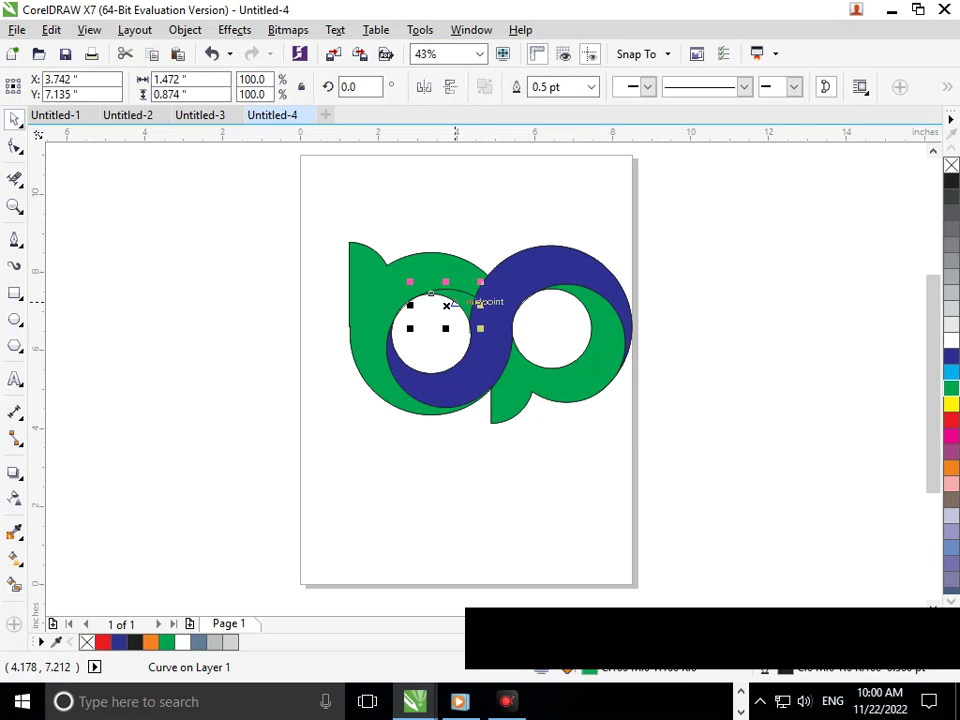
shift+click(397, 293)
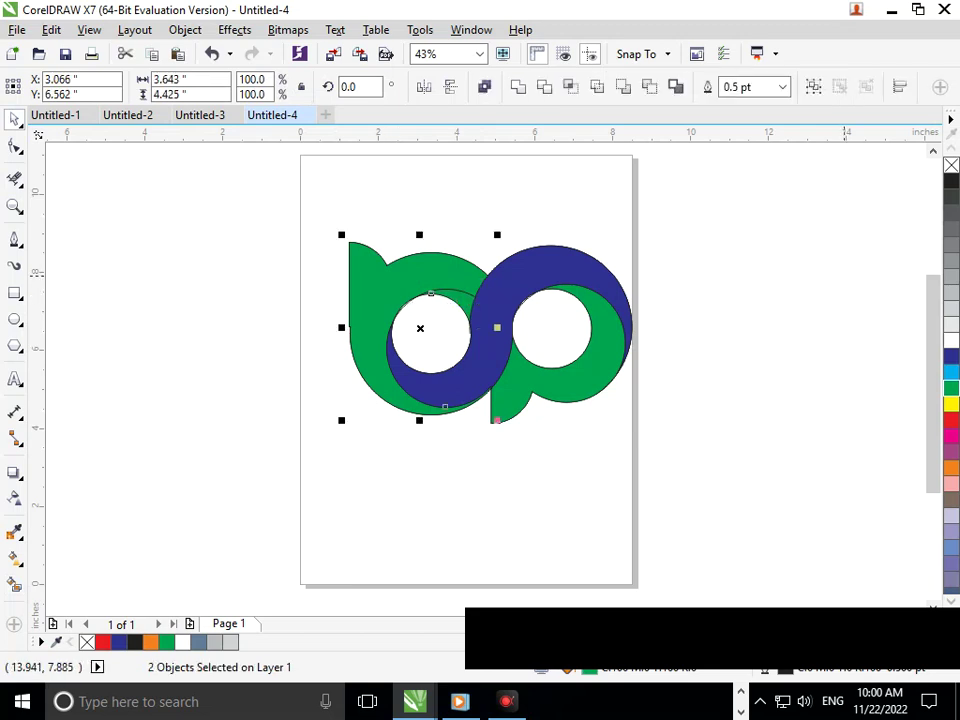
click(518, 87)
key(Escape)
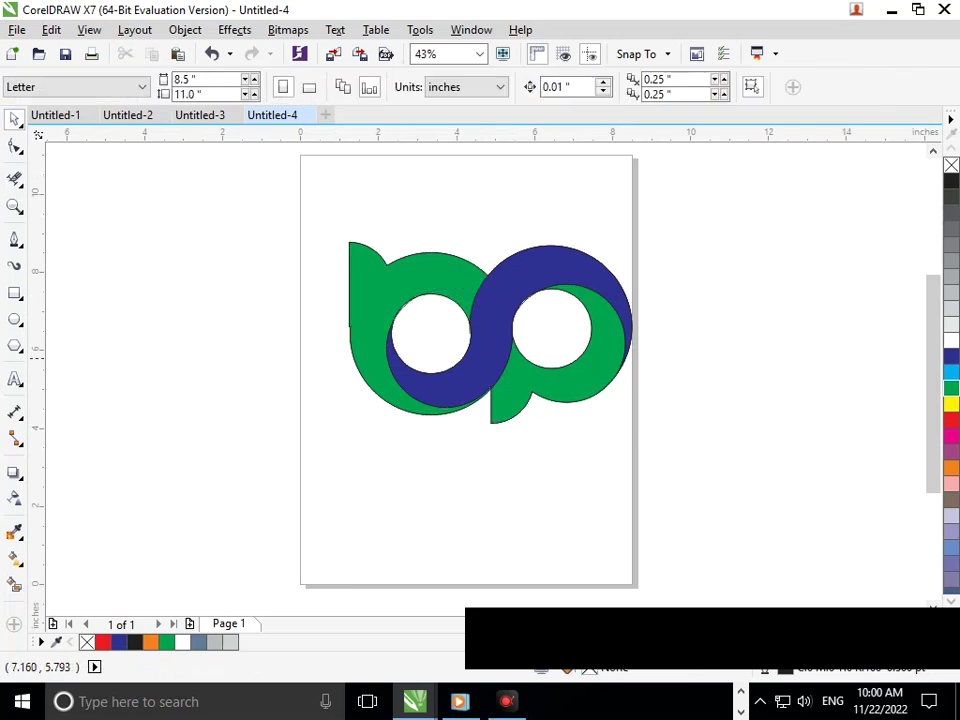
Step: Test-move the right green shape, the blue band and the left green shape one at a time, undoing each move
drag(591, 356, 593, 393)
key(ctrl+z)
click(532, 415)
drag(400, 373, 454, 358)
key(ctrl+z)
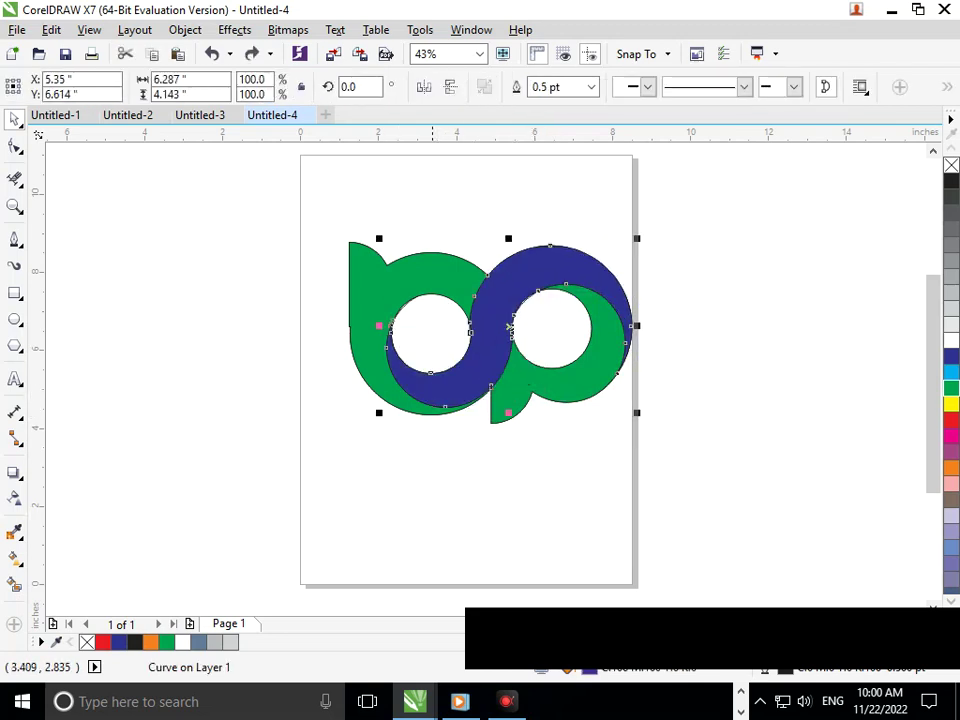
click(433, 473)
drag(396, 303, 365, 304)
key(ctrl+z)
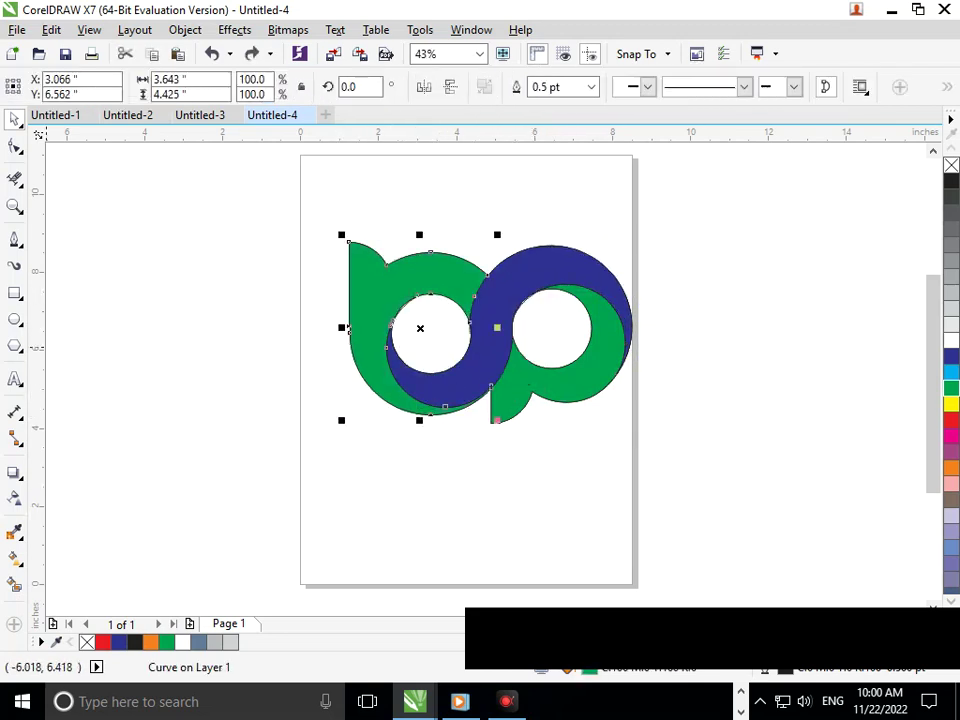
Step: Apply a linear green-to-white gradient to the left letter shape, running from its upper-left tip to its lower edge
click(15, 558)
click(80, 557)
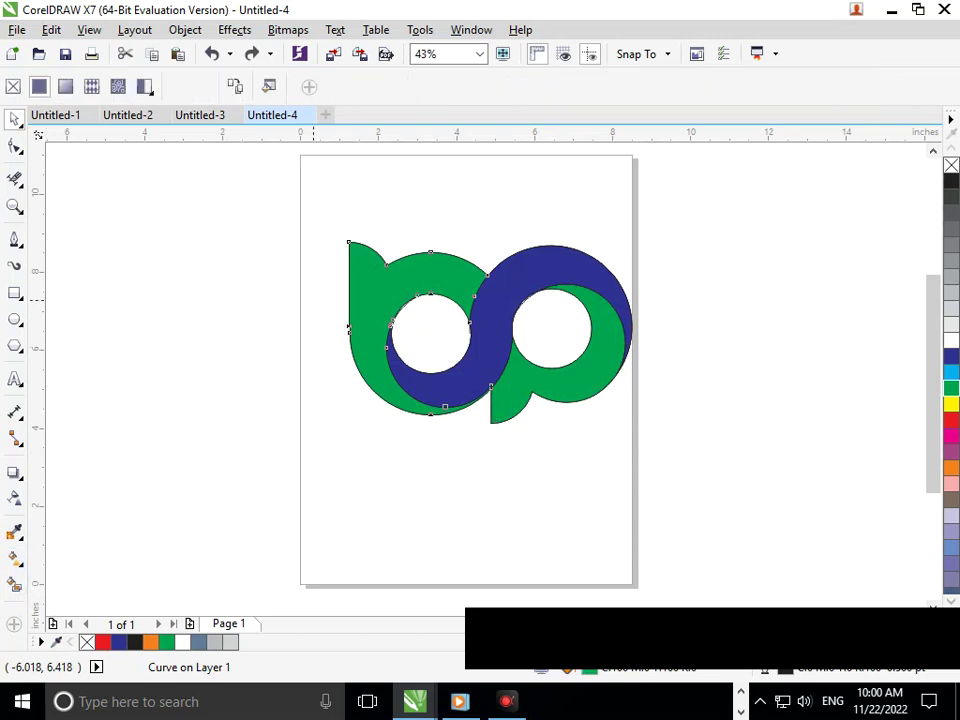
drag(349, 243, 443, 401)
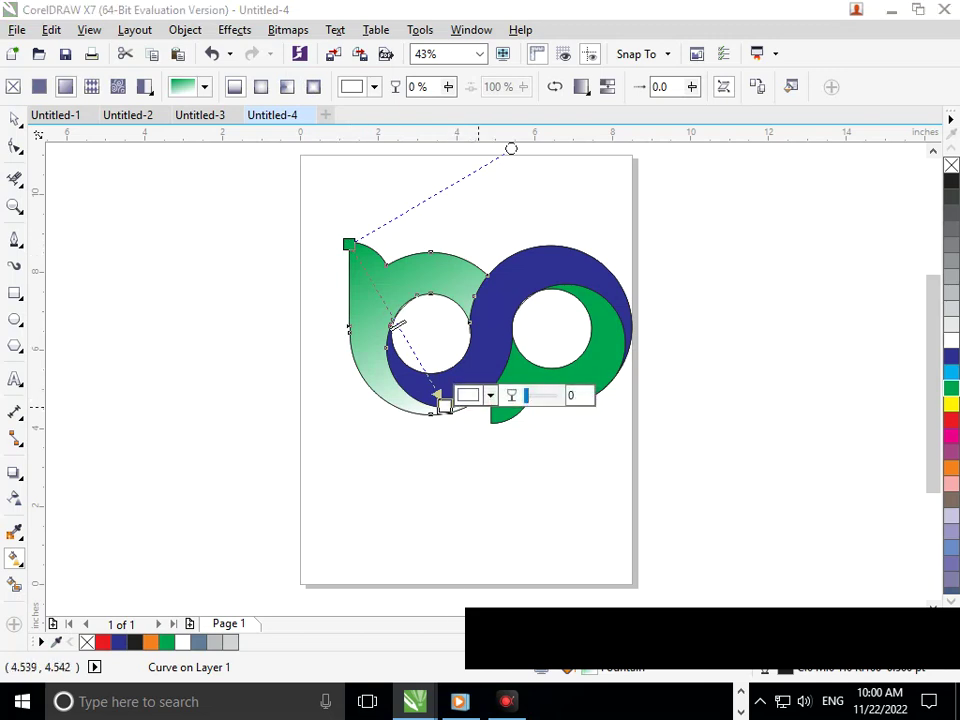
Step: Try red #FA0000, a PANTONE solid coated red and a golden yellow as the gradient's end colour
click(476, 400)
drag(565, 490, 574, 483)
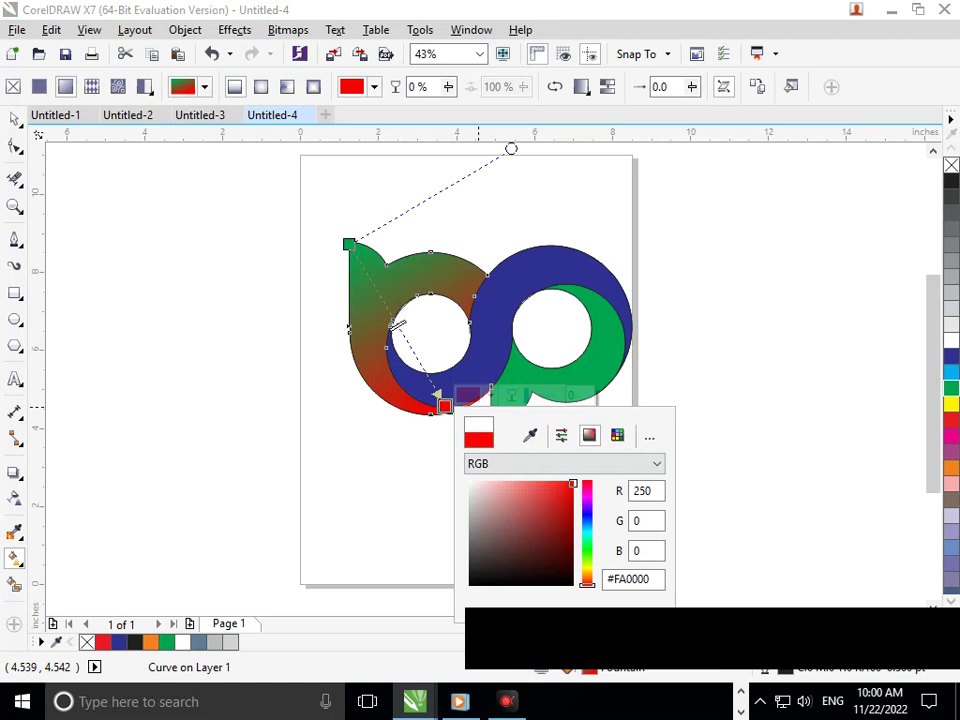
click(618, 435)
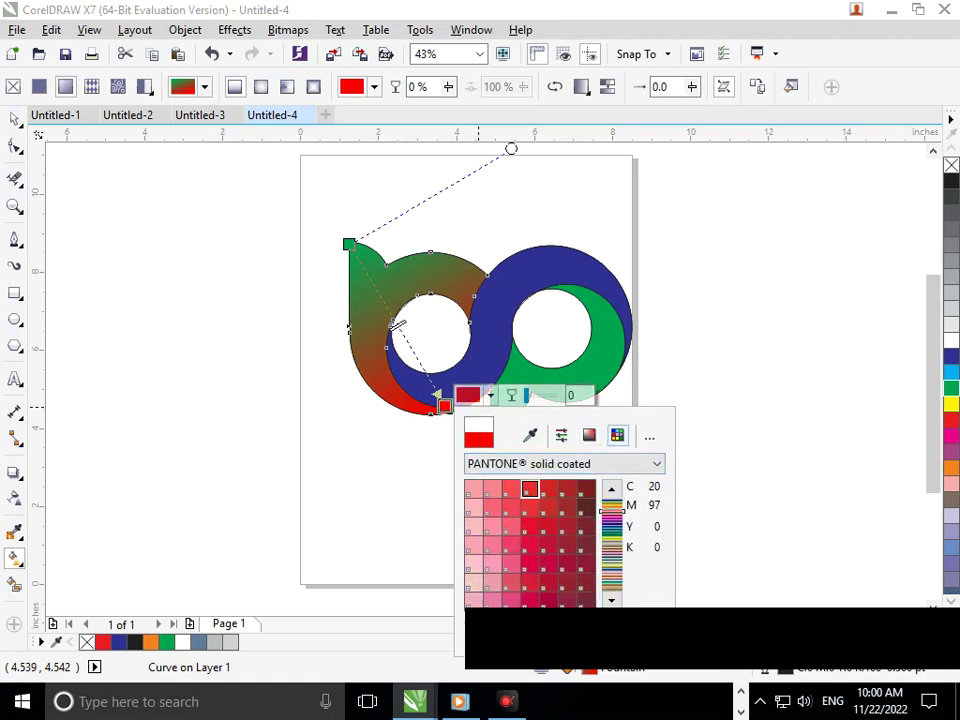
click(611, 522)
click(611, 511)
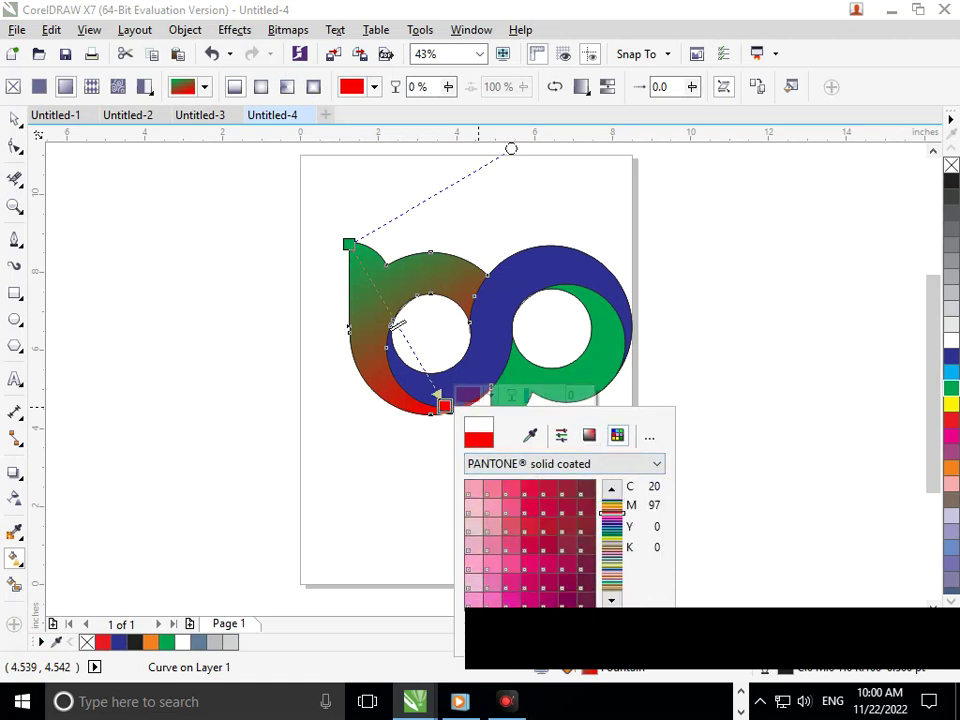
click(529, 488)
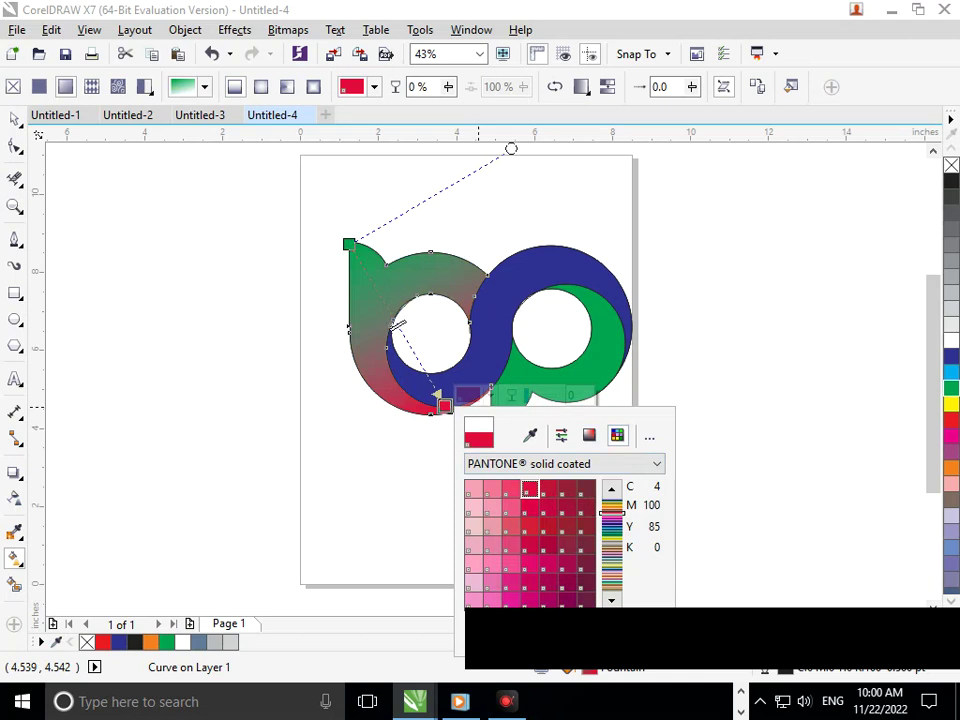
click(611, 505)
click(548, 488)
click(529, 488)
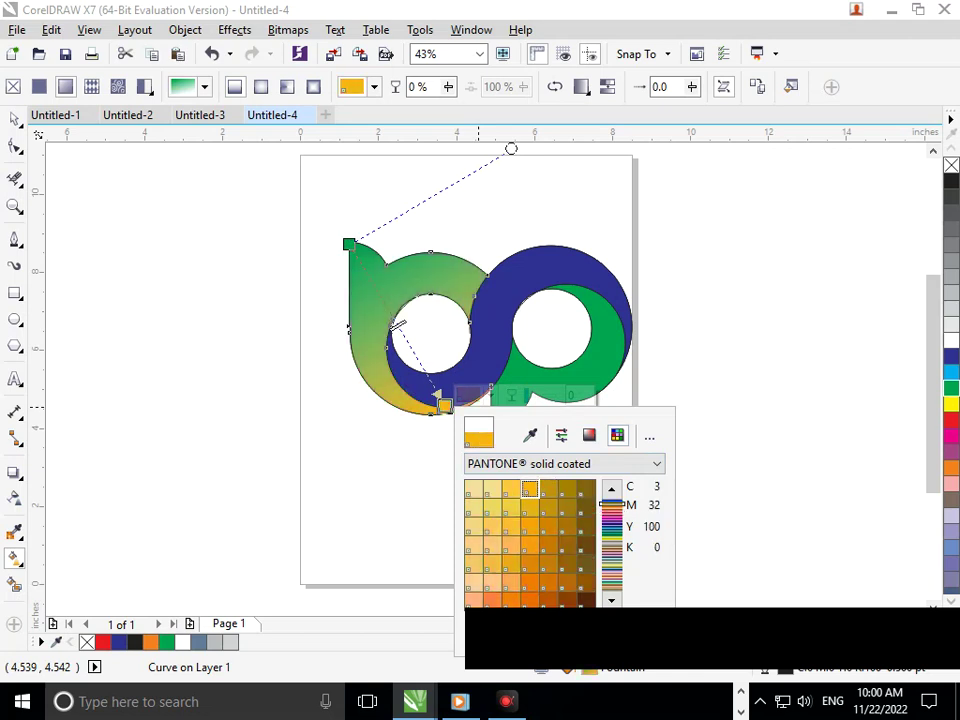
Step: Set the gradient's end colour to the PANTONE solid coated dark blue C100 M96 Y7 K17 and deselect the shape
click(611, 525)
click(529, 488)
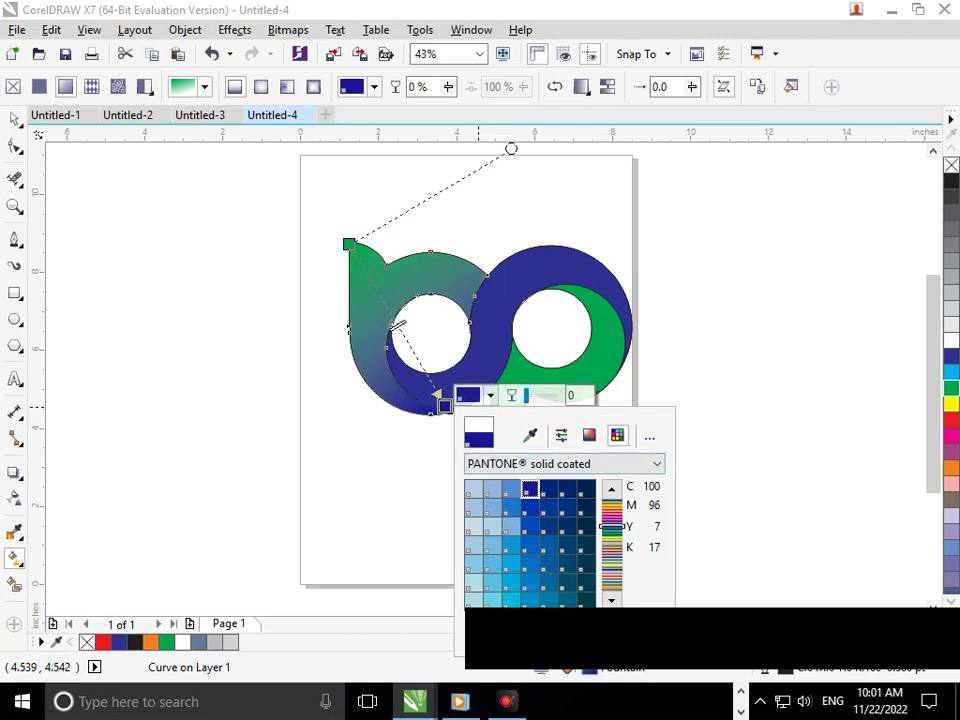
click(612, 361)
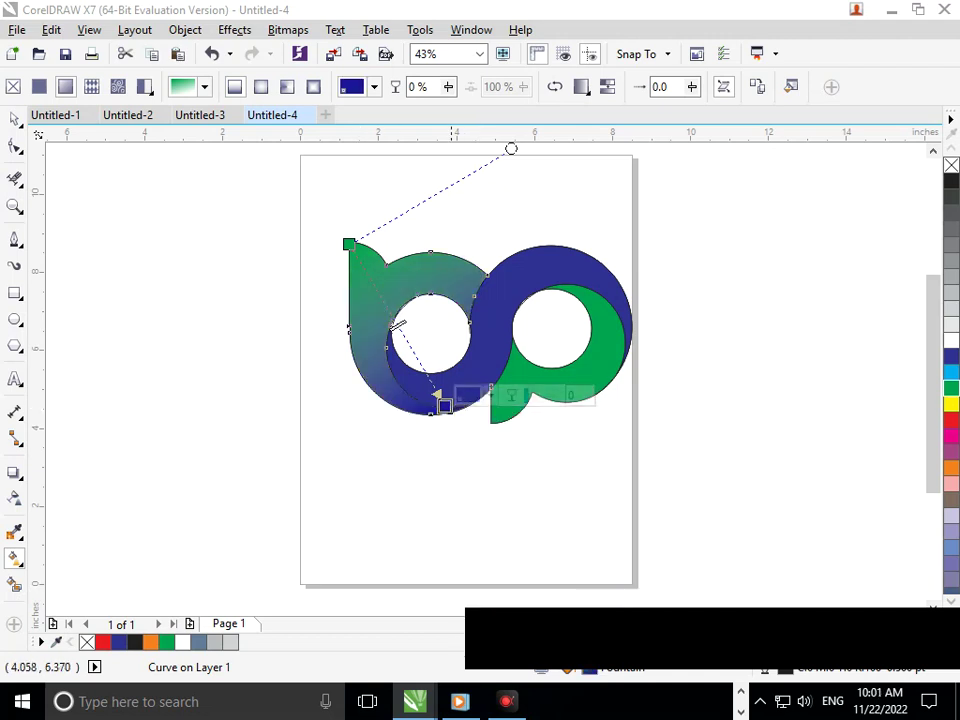
right_click(448, 317)
click(529, 397)
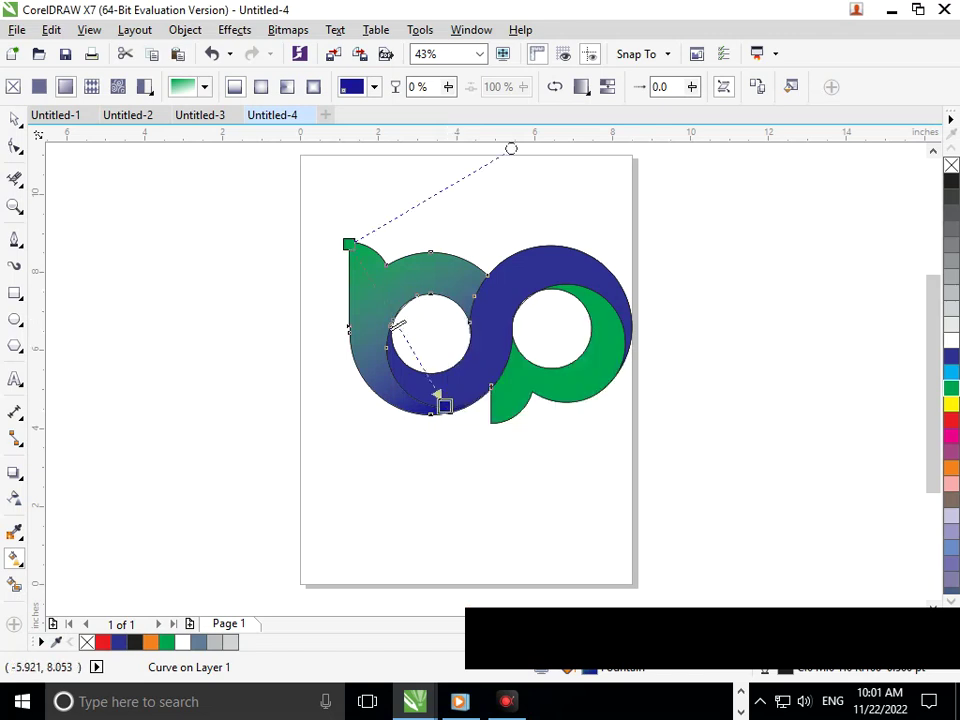
click(15, 120)
click(132, 279)
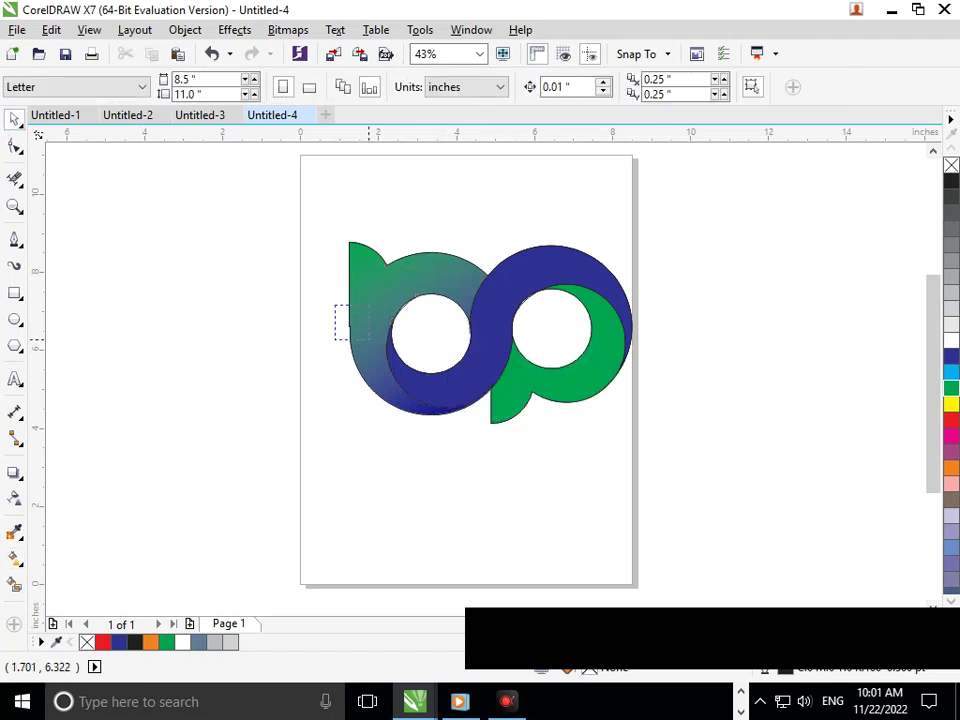
Step: Select all the logo's objects and move them up and left over the page's upper edge, centred at about X 2.1", Y 11.8"
drag(369, 340, 370, 341)
scroll(370, 341, down, 2)
right_click(370, 341)
click(298, 315)
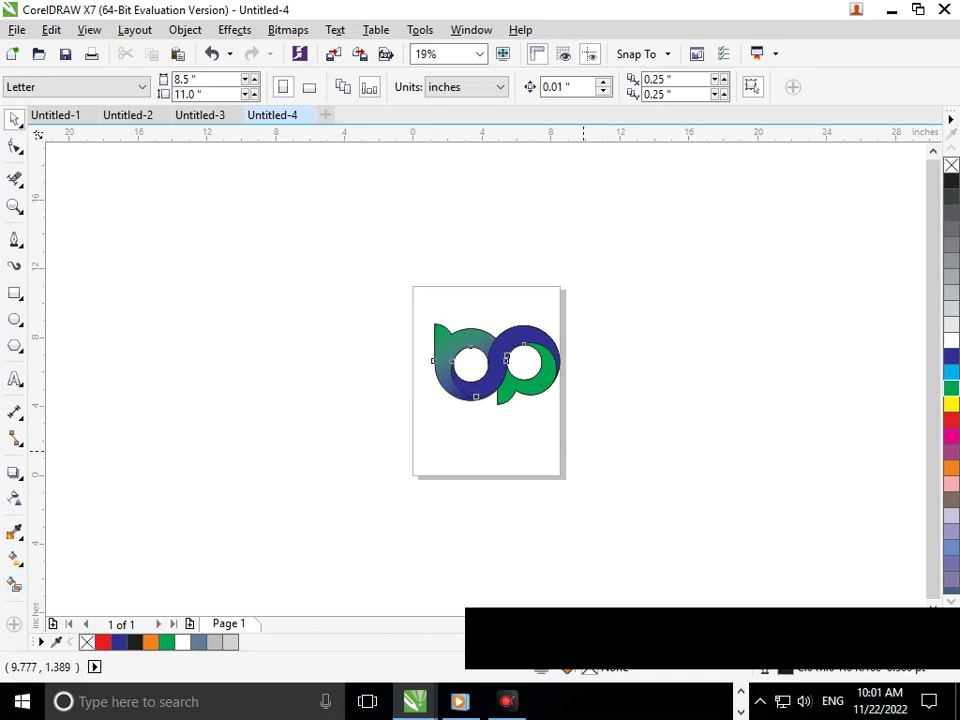
key(ctrl+a)
drag(439, 364, 392, 276)
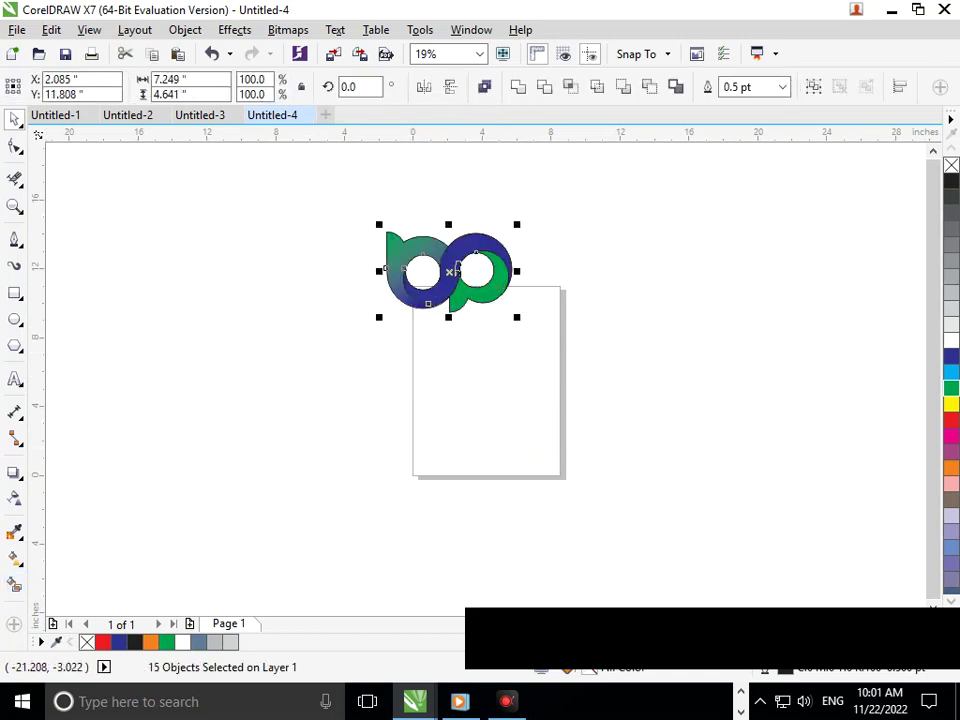
Step: Set the gradient end colour of all the selected logo objects to a PANTONE solid coated dark brown and deselect them
click(15, 558)
click(96, 555)
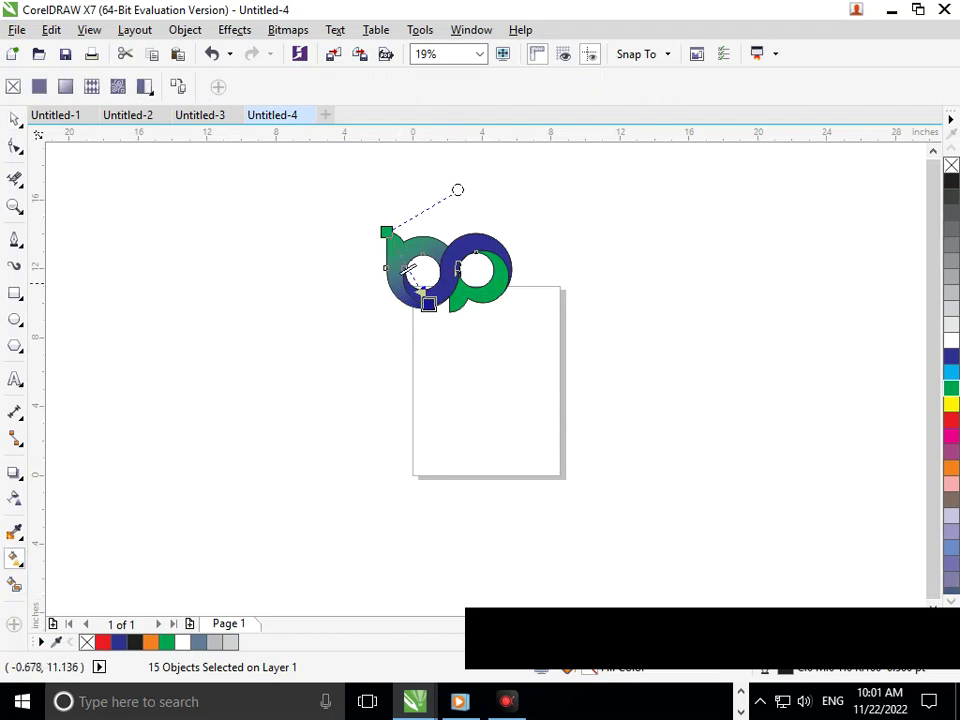
click(428, 302)
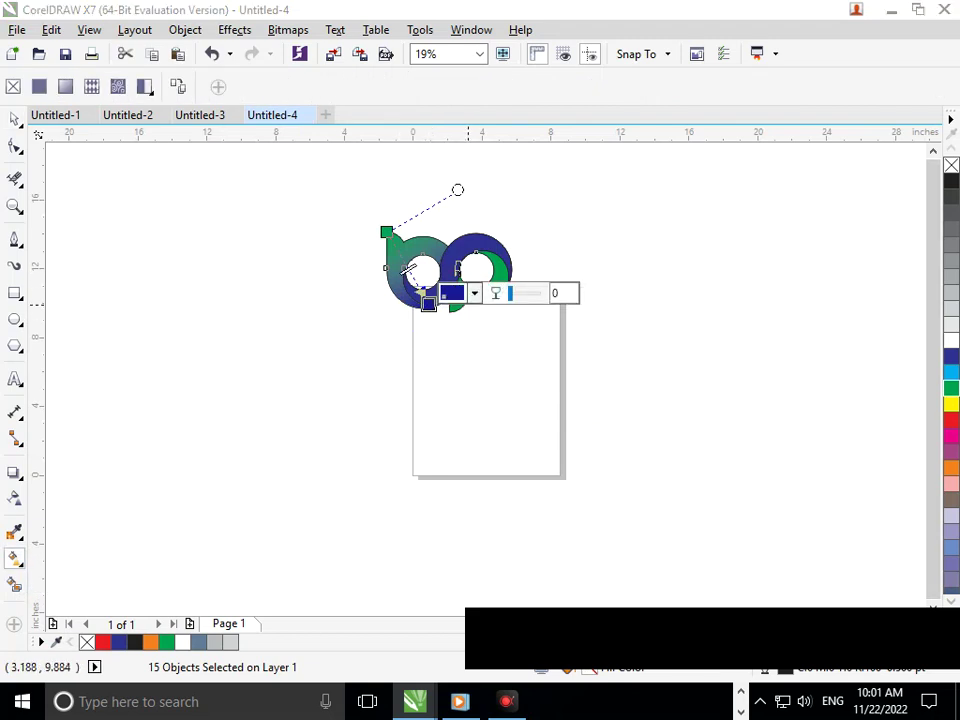
click(474, 292)
drag(596, 424, 596, 480)
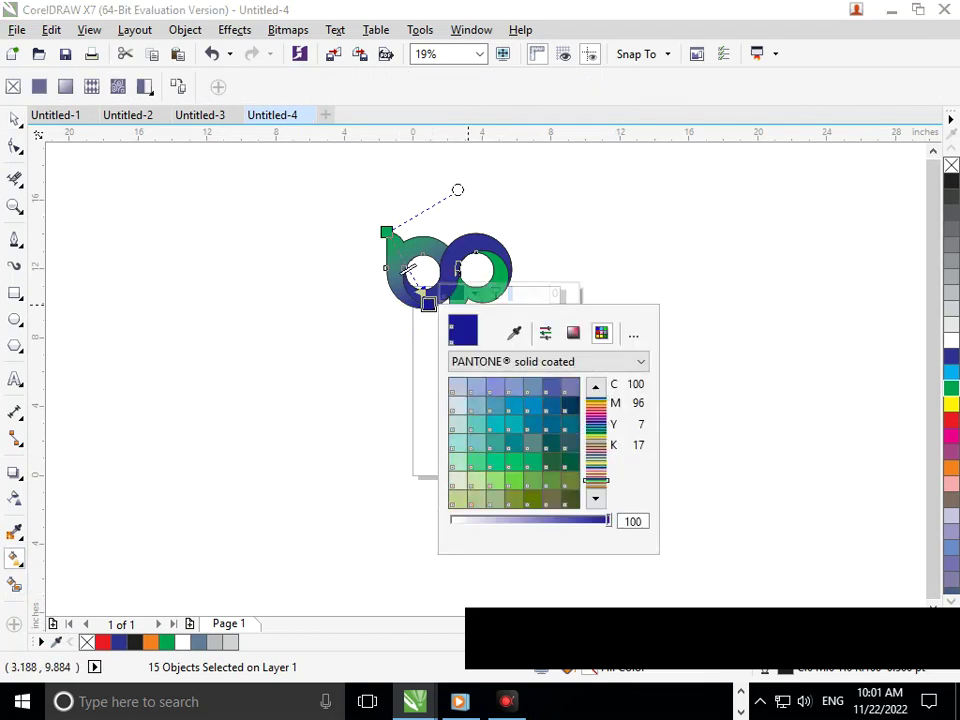
click(533, 480)
click(570, 461)
click(594, 461)
click(330, 350)
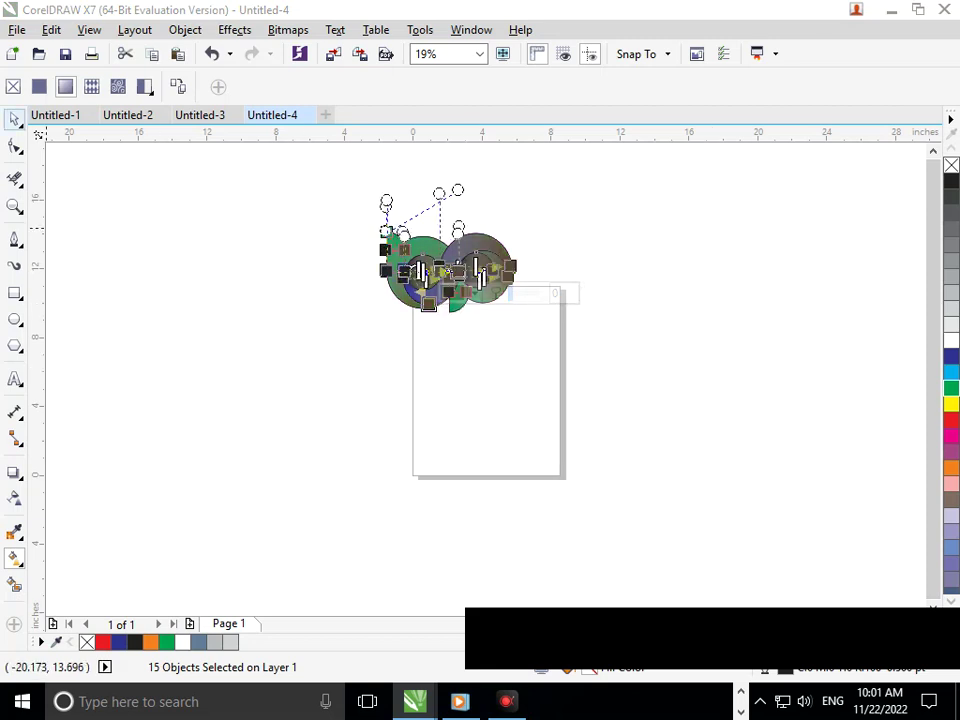
click(14, 119)
click(247, 368)
Step: Try PANTONE solid coated beige, yellow C0 M21 Y100 and orange C0 M49 Y85 as the left letter shape's gradient end colour
drag(390, 261, 338, 272)
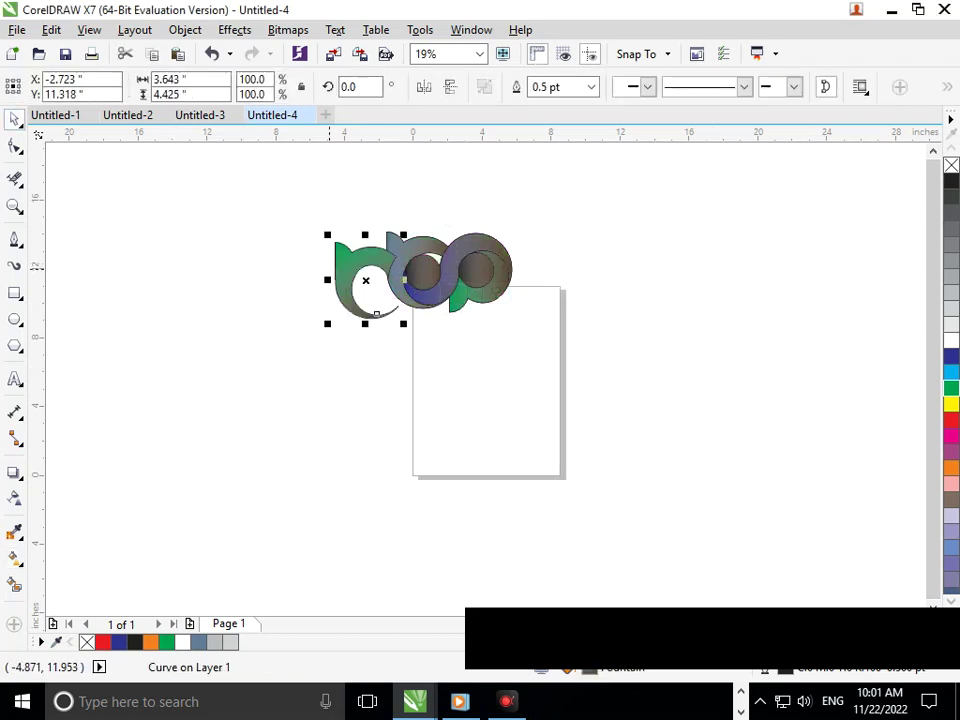
key(ctrl+z)
click(15, 558)
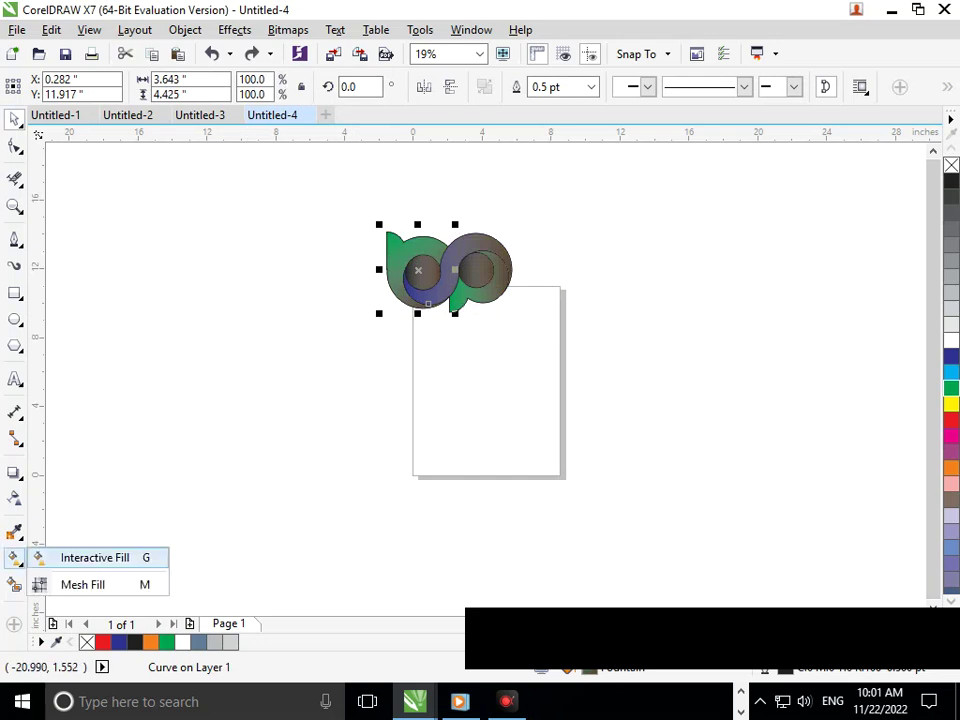
click(70, 557)
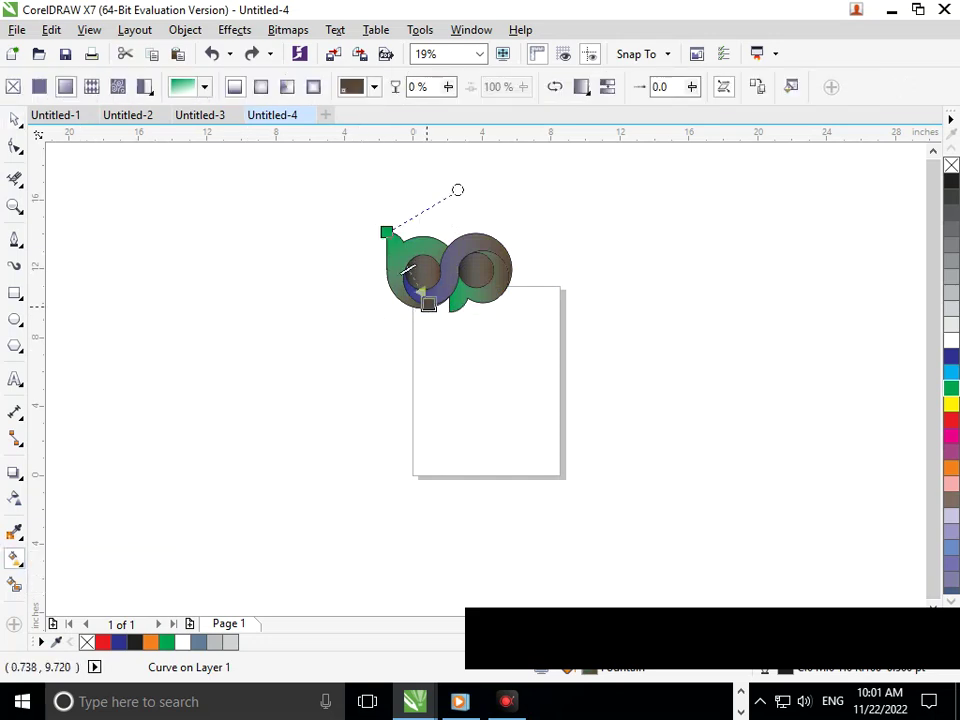
click(428, 303)
click(465, 292)
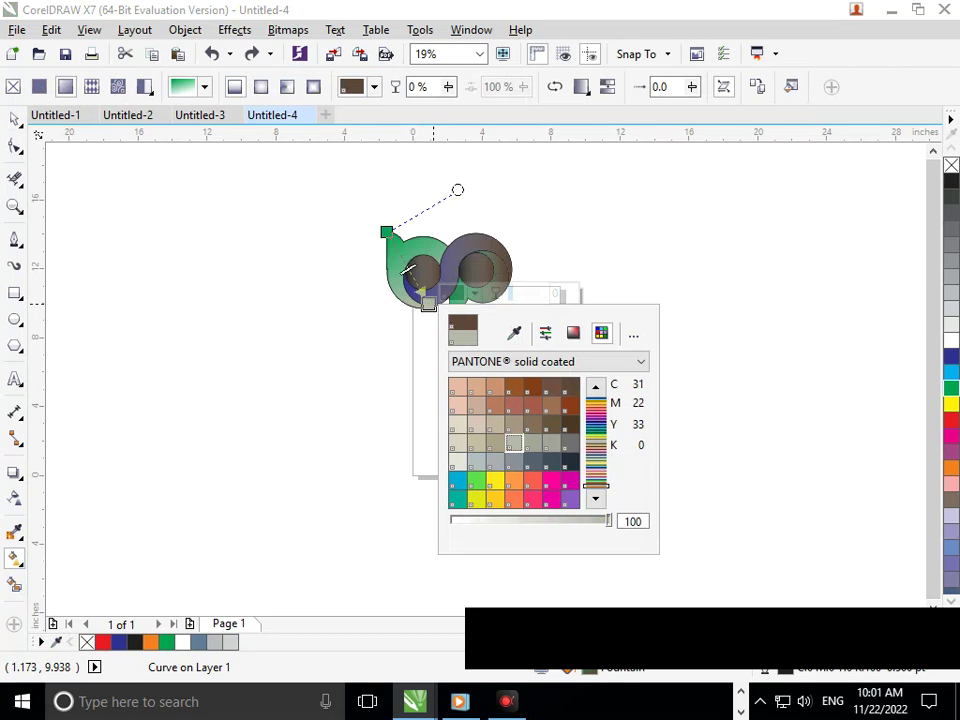
scroll(513, 443, down, 2)
click(495, 461)
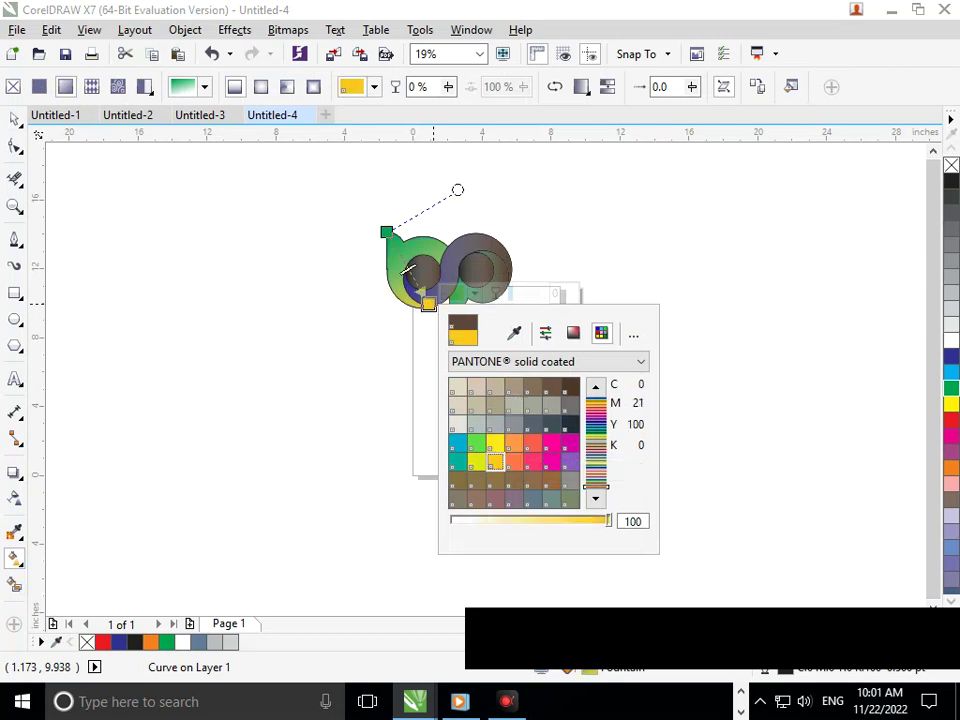
click(514, 443)
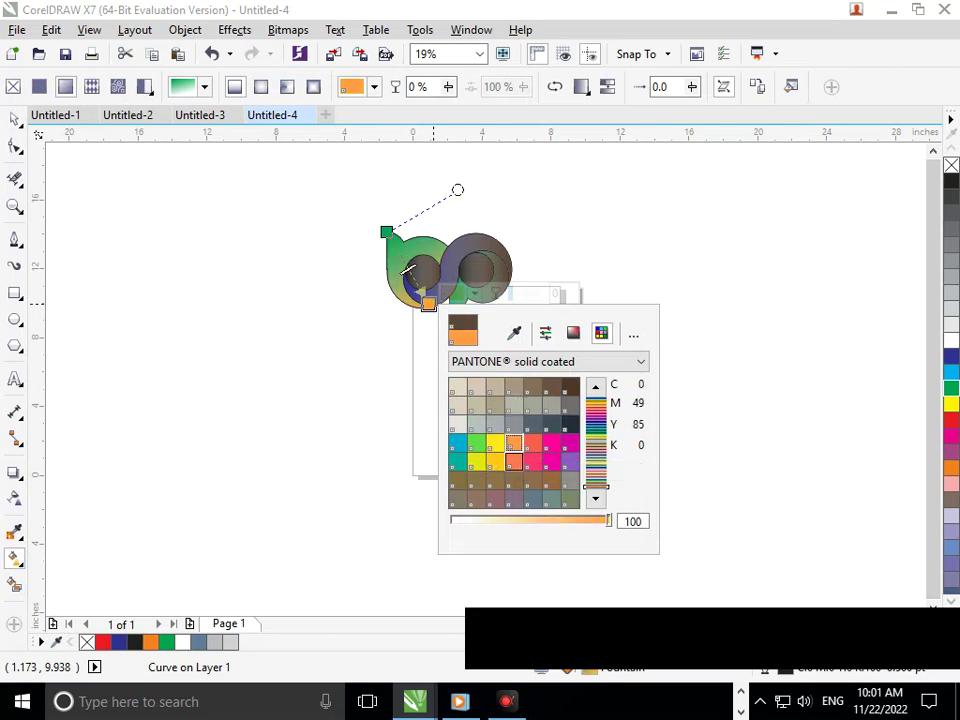
click(495, 461)
Step: Try brown C32 M63 Y91 K20, purple C59 M76 and grey-green C62 M35 Y48 K7 as the gradient's end colour
click(532, 461)
click(551, 480)
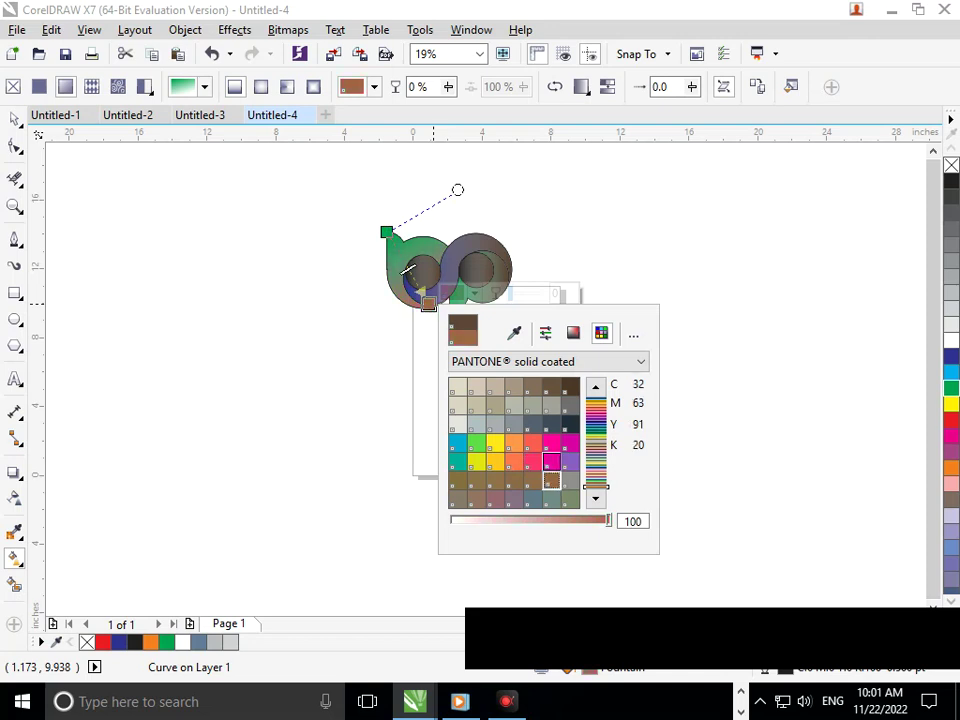
click(570, 461)
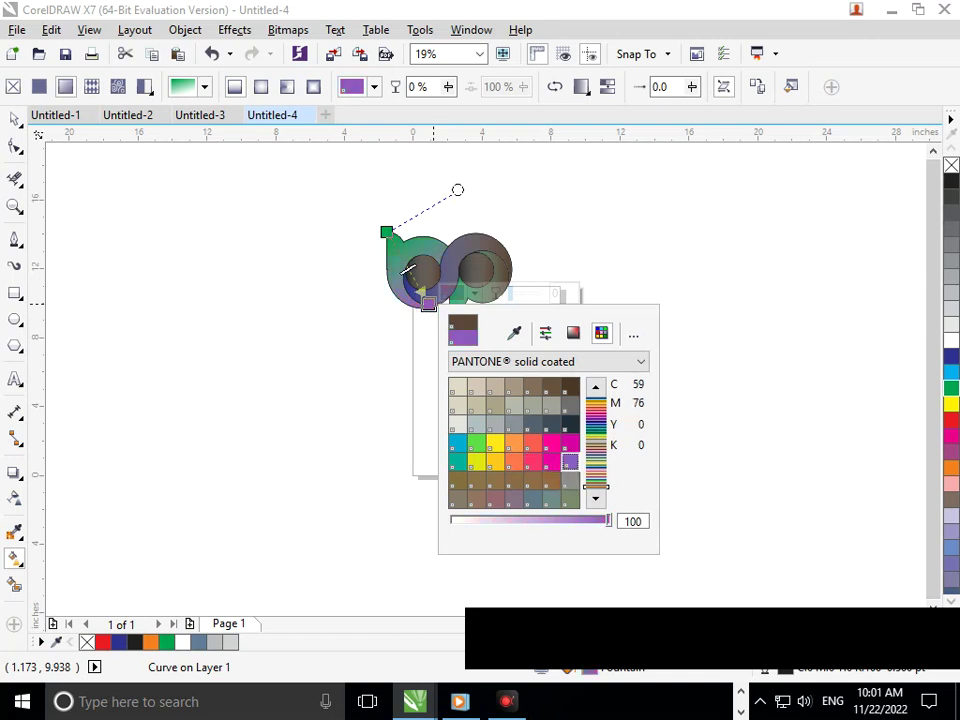
click(533, 499)
click(551, 499)
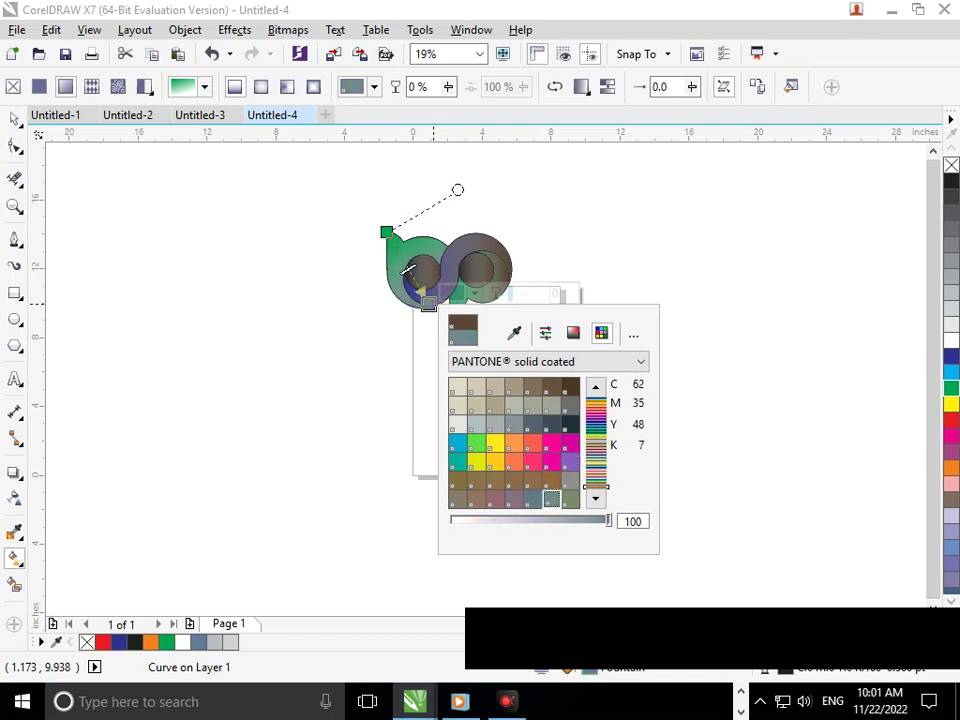
Step: Try dark green C100 M38 Y95 K40, beige C31 M22 Y33, coral C0 M69 Y78 and magenta C7 M97 as the end colour
click(596, 480)
click(570, 461)
scroll(552, 462, down, 1)
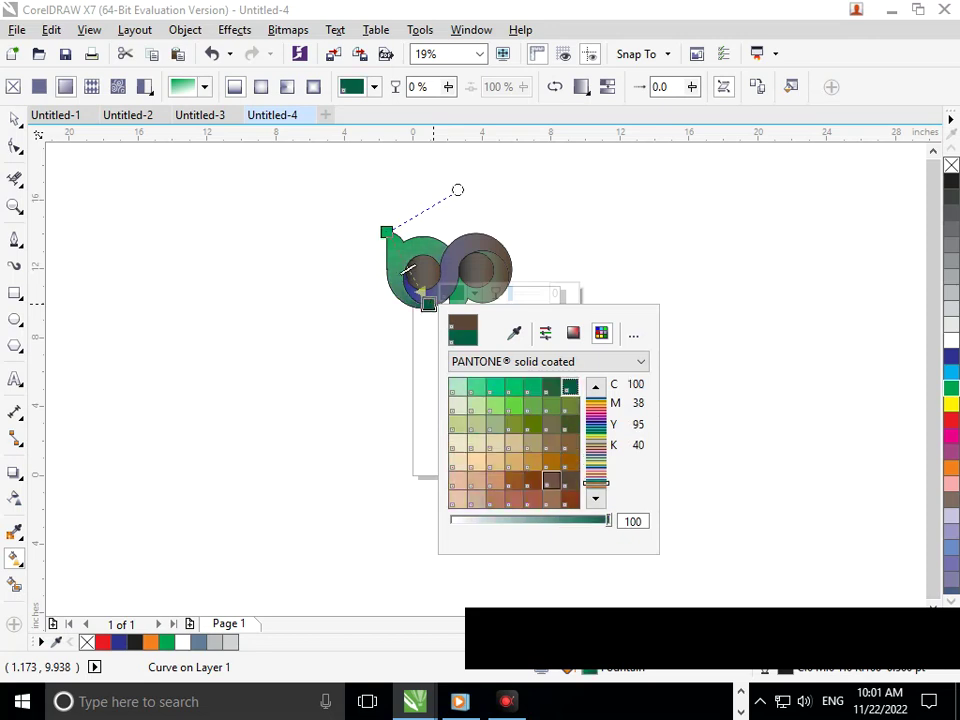
click(533, 461)
scroll(516, 461, down, 1)
scroll(513, 461, down, 1)
click(513, 403)
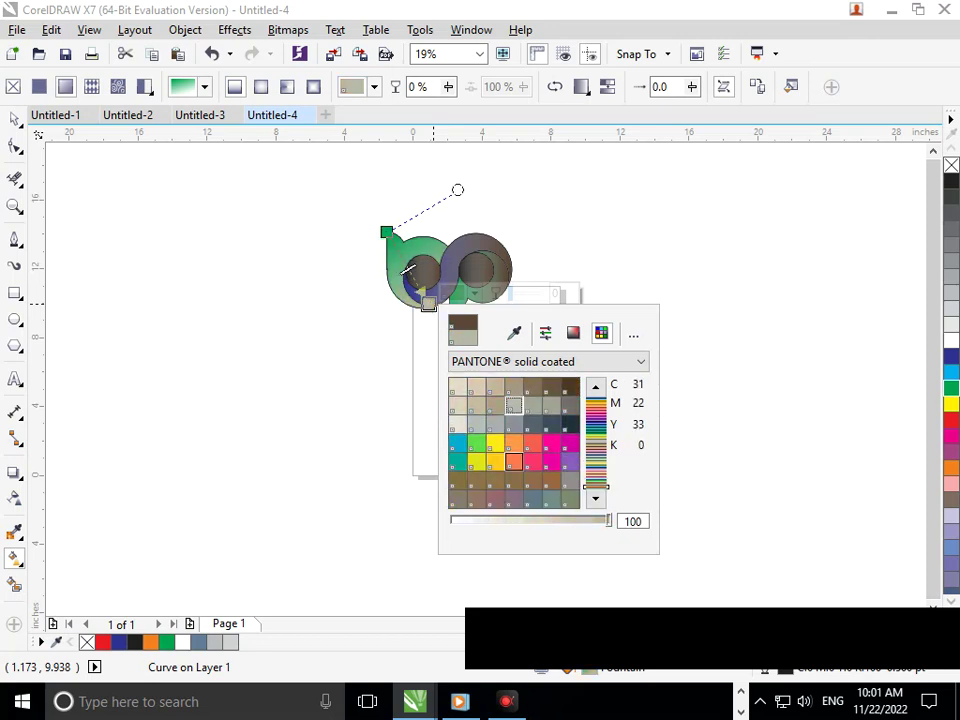
click(513, 461)
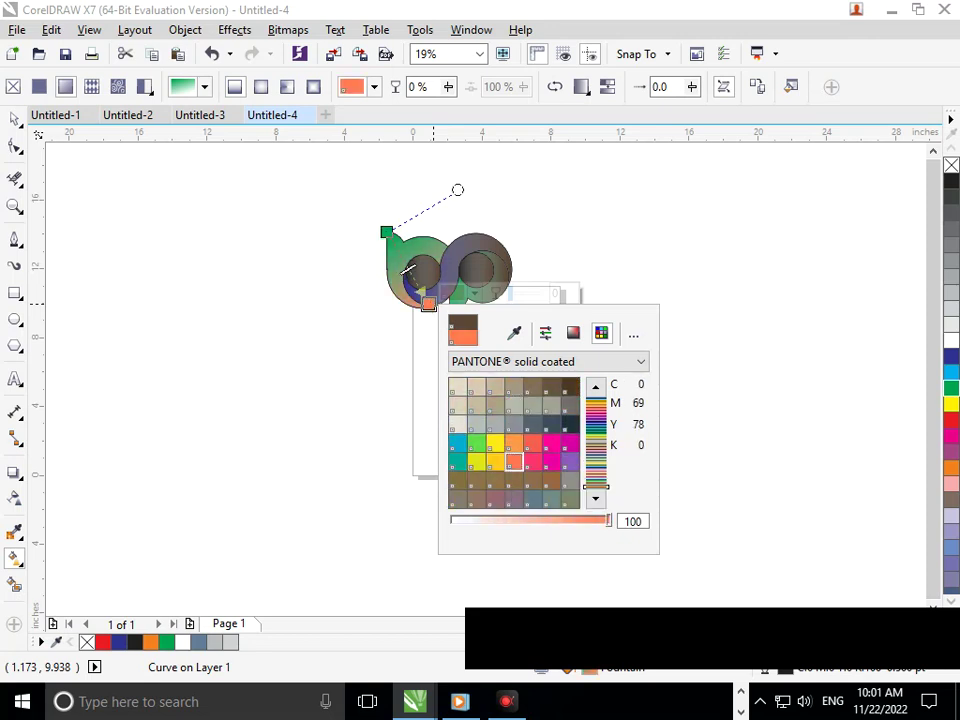
click(552, 461)
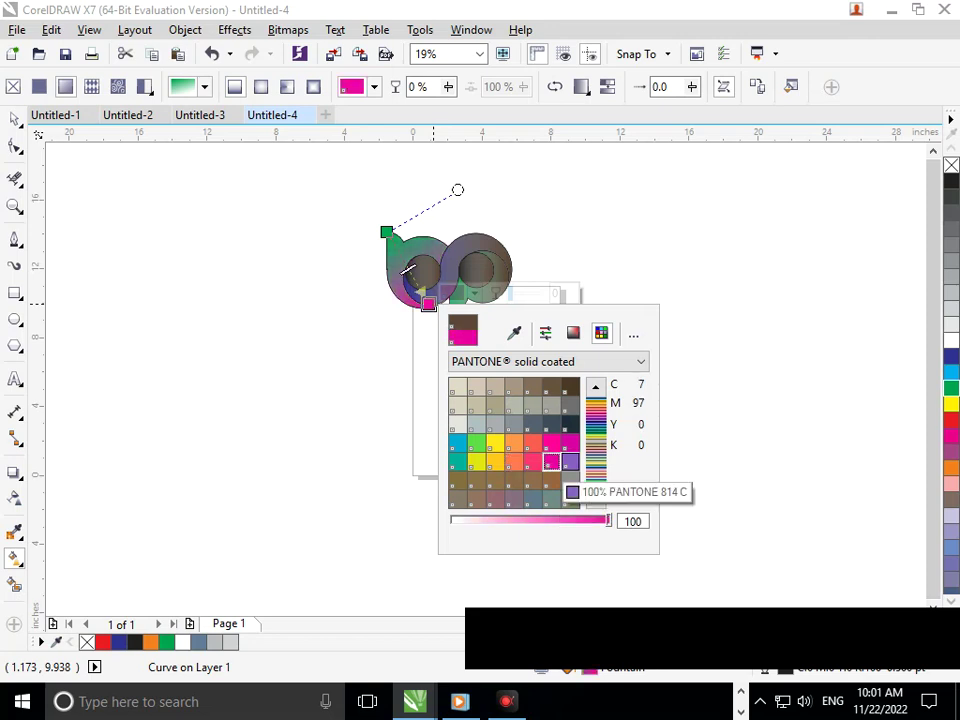
scroll(513, 443, up, 1)
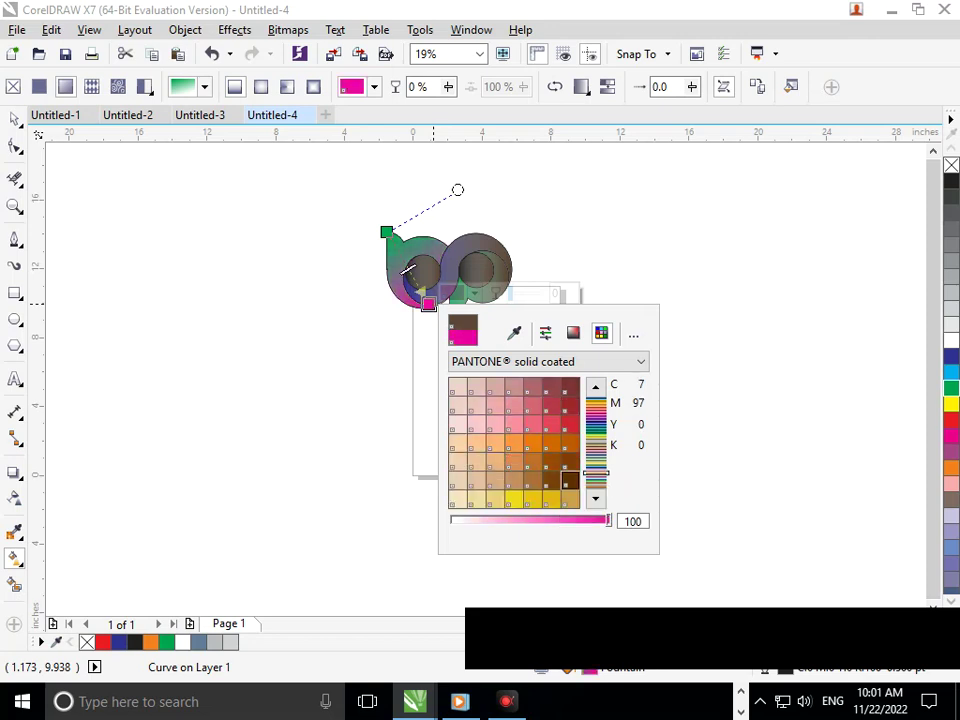
Step: Set the left shape's gradient end colour to PANTONE orange C0 M51 Y90 K0 with 16% node transparency and deselect the shape
click(513, 443)
scroll(513, 443, down, 1)
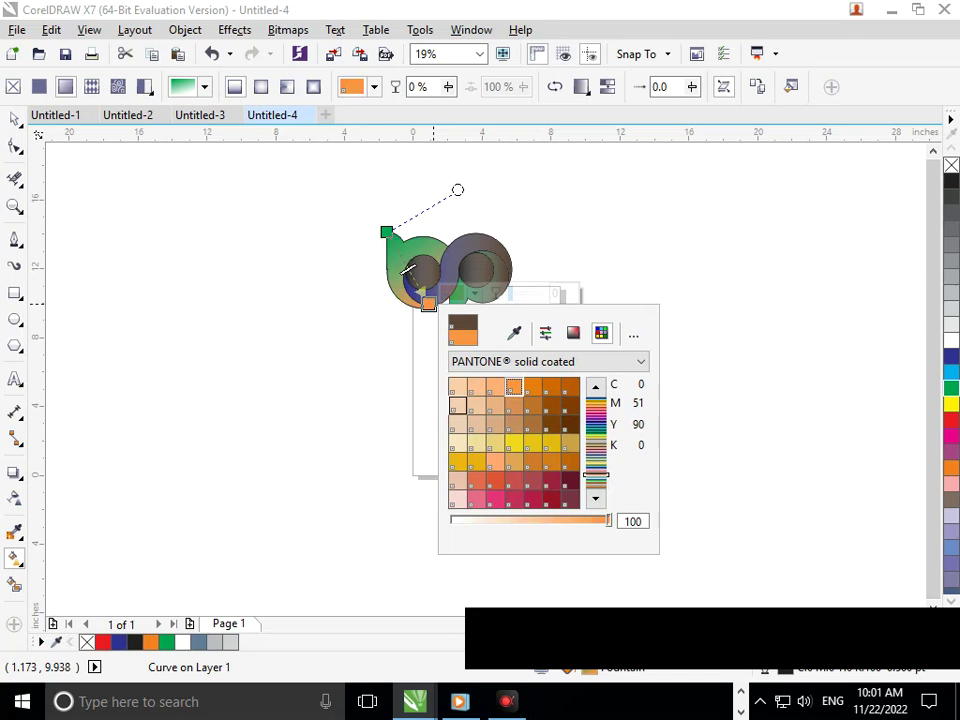
click(474, 293)
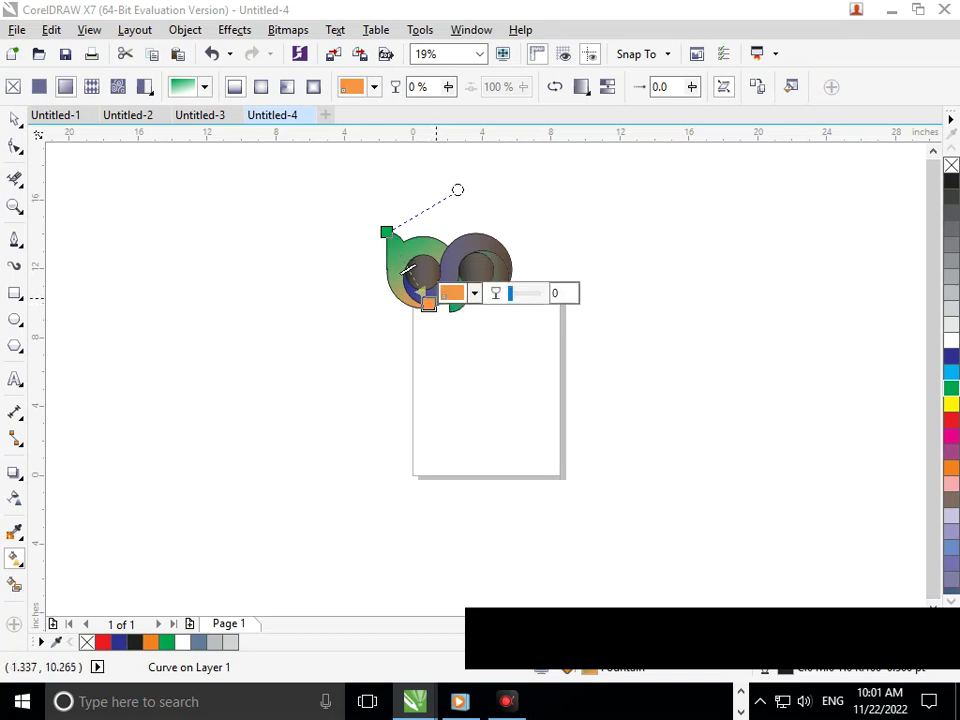
drag(510, 293, 519, 293)
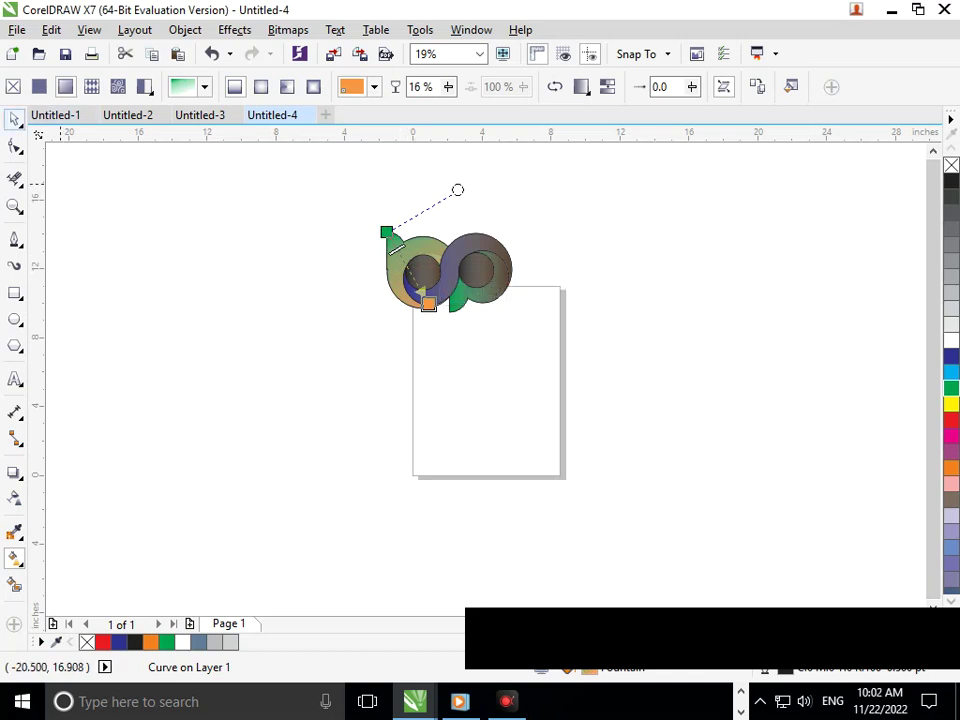
click(14, 119)
click(227, 321)
Step: Copy the fill of the left letter shape onto the green right letter shape and deselect it
scroll(476, 222, up, 2)
drag(483, 410, 518, 440)
key(ctrl+z)
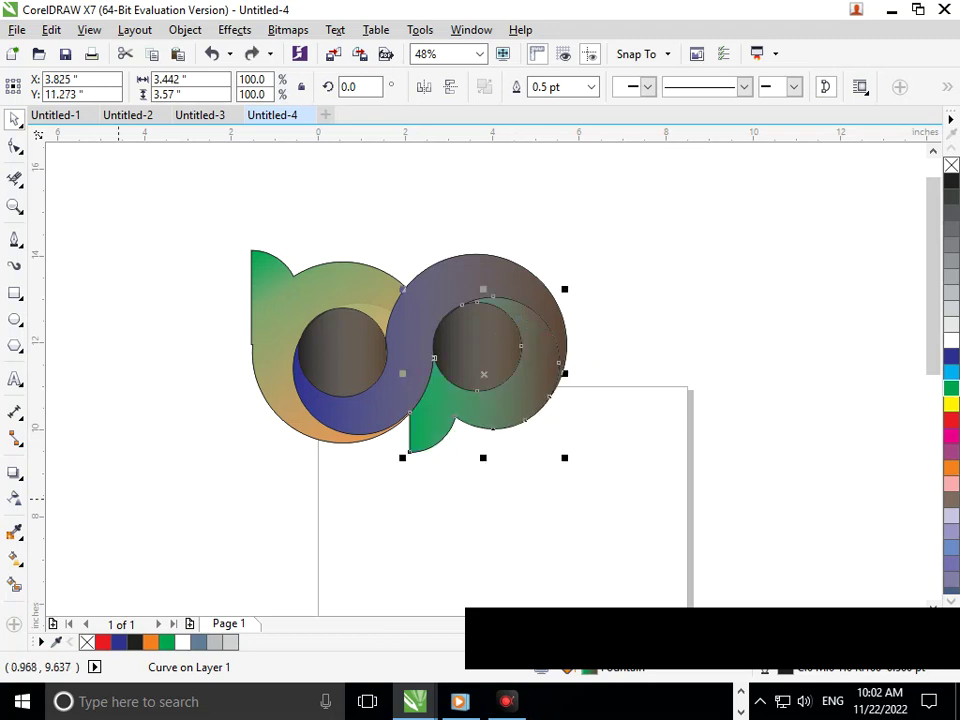
click(51, 29)
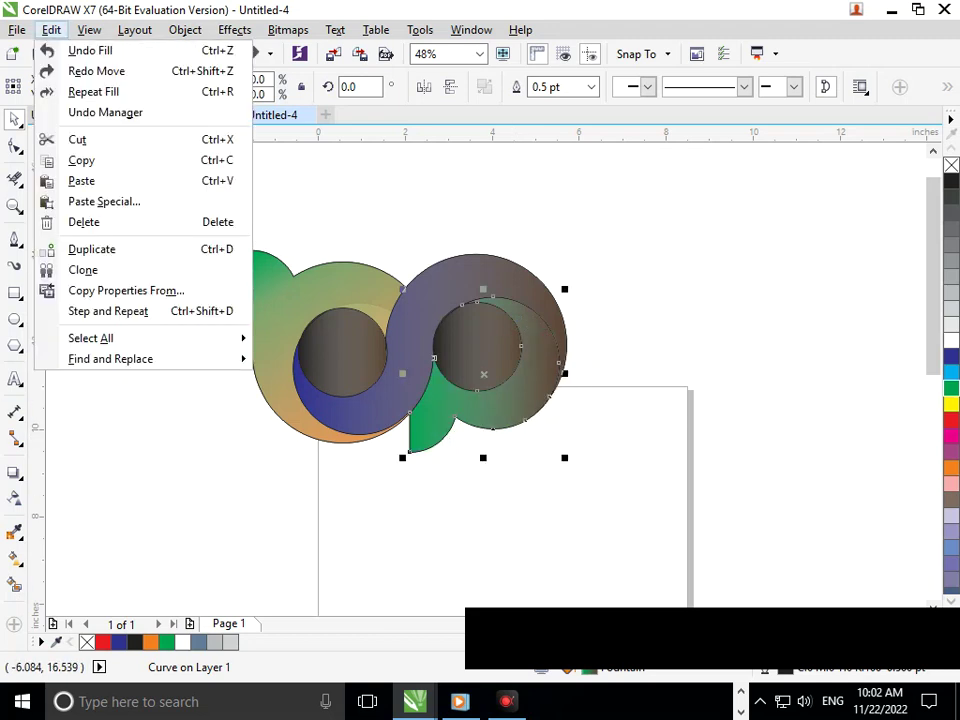
click(126, 290)
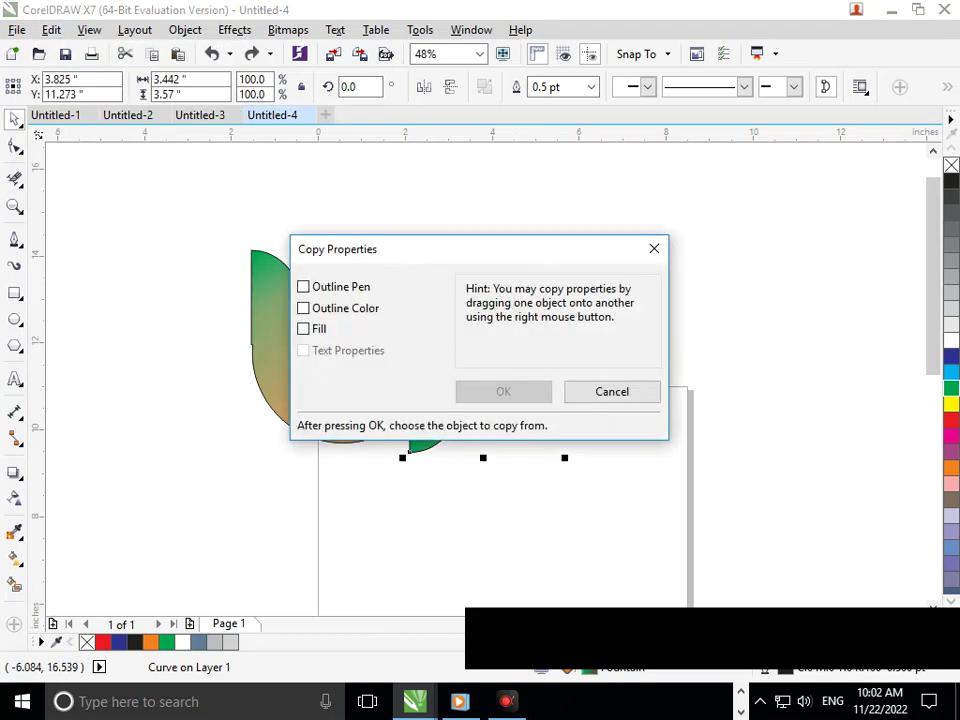
click(503, 391)
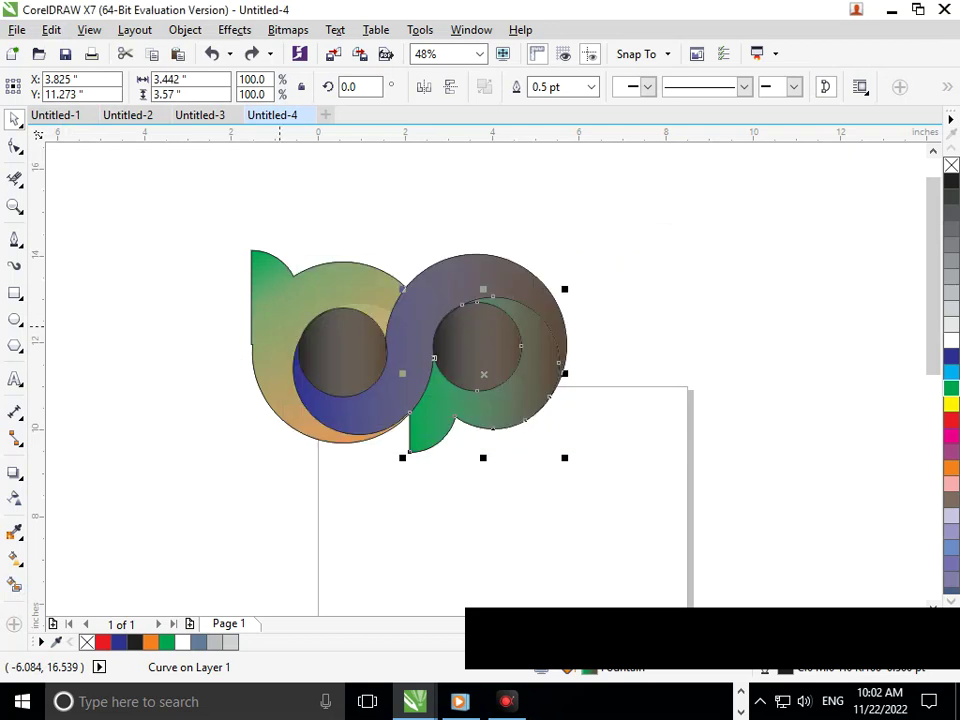
click(280, 326)
click(469, 494)
scroll(398, 361, down, 2)
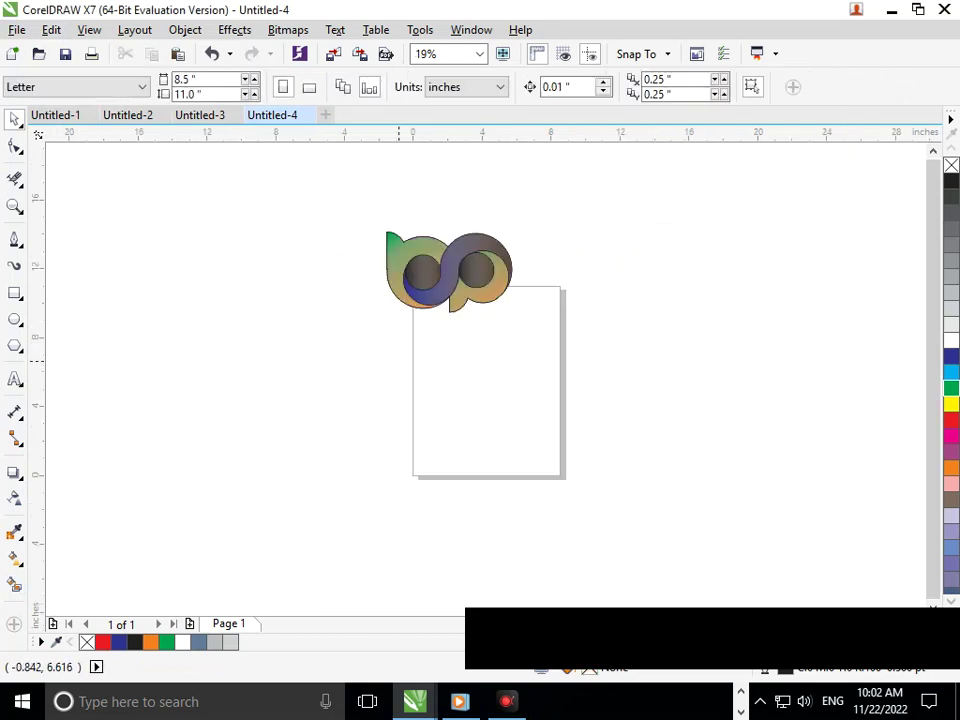
Step: Copy the green-to-orange fill of a letter shape onto the S-shaped band linking both letters and deselect it
drag(428, 132, 533, 388)
key(Delete)
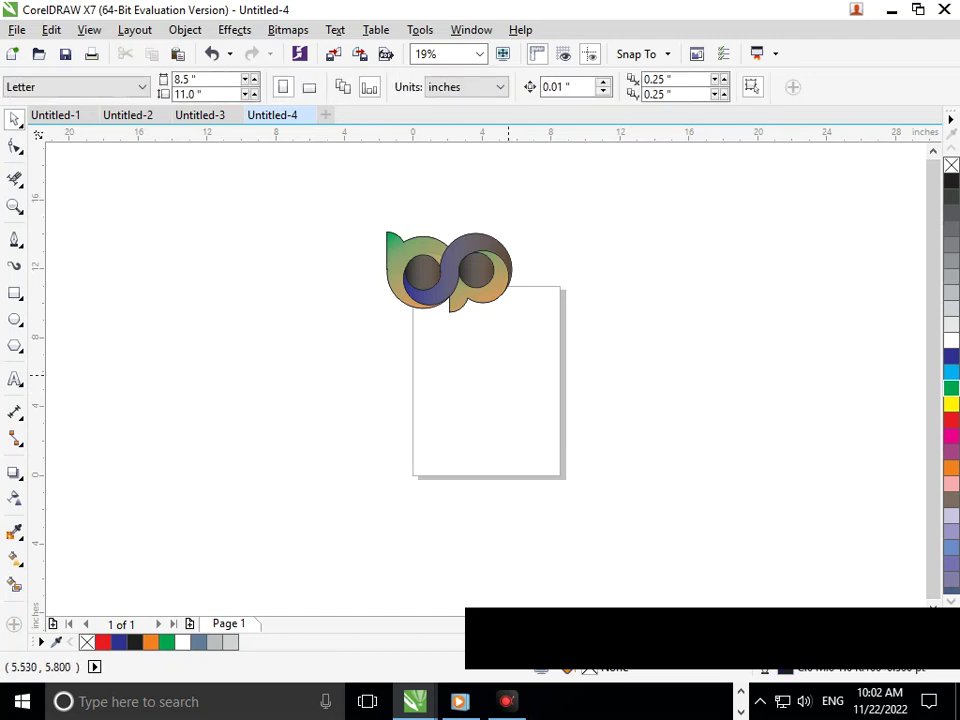
key(F2)
drag(356, 206, 592, 406)
drag(431, 306, 466, 264)
key(ctrl+z)
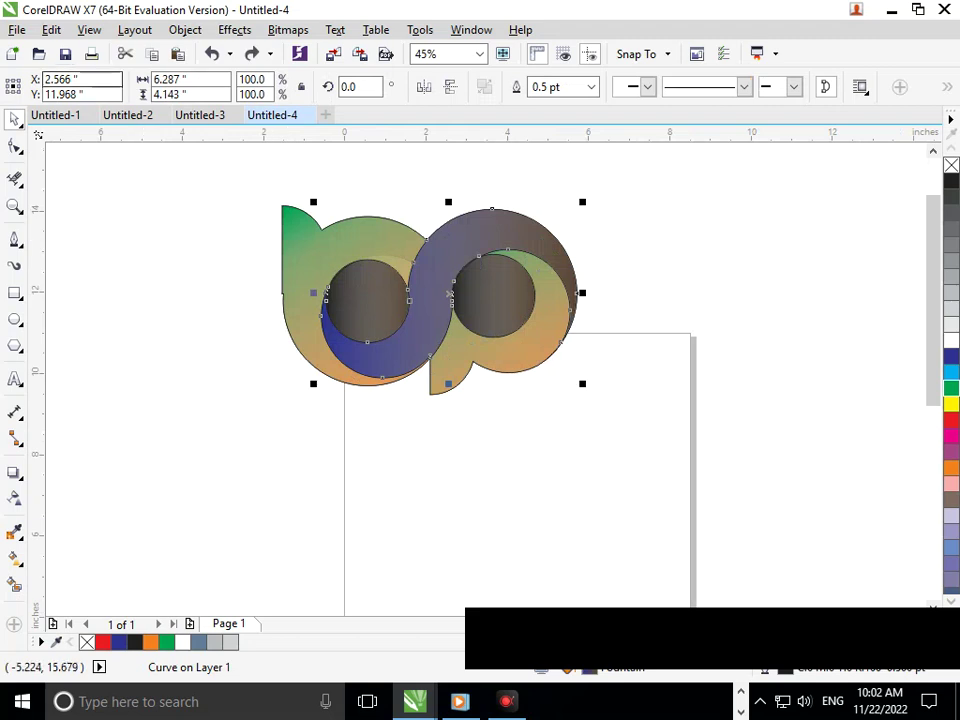
click(51, 29)
click(118, 289)
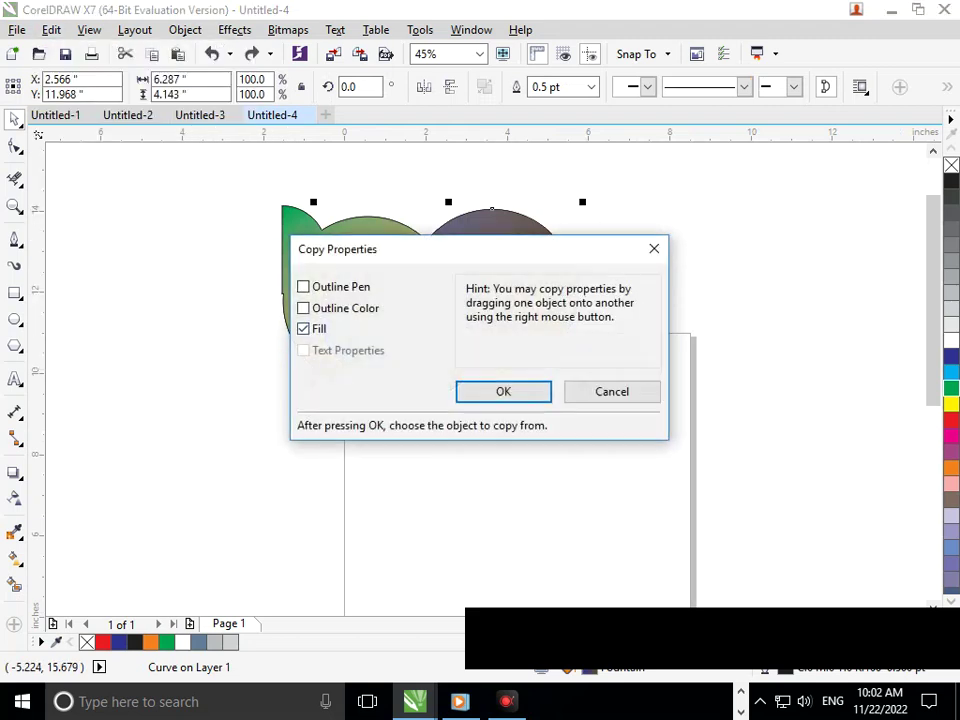
click(491, 391)
click(447, 376)
click(408, 436)
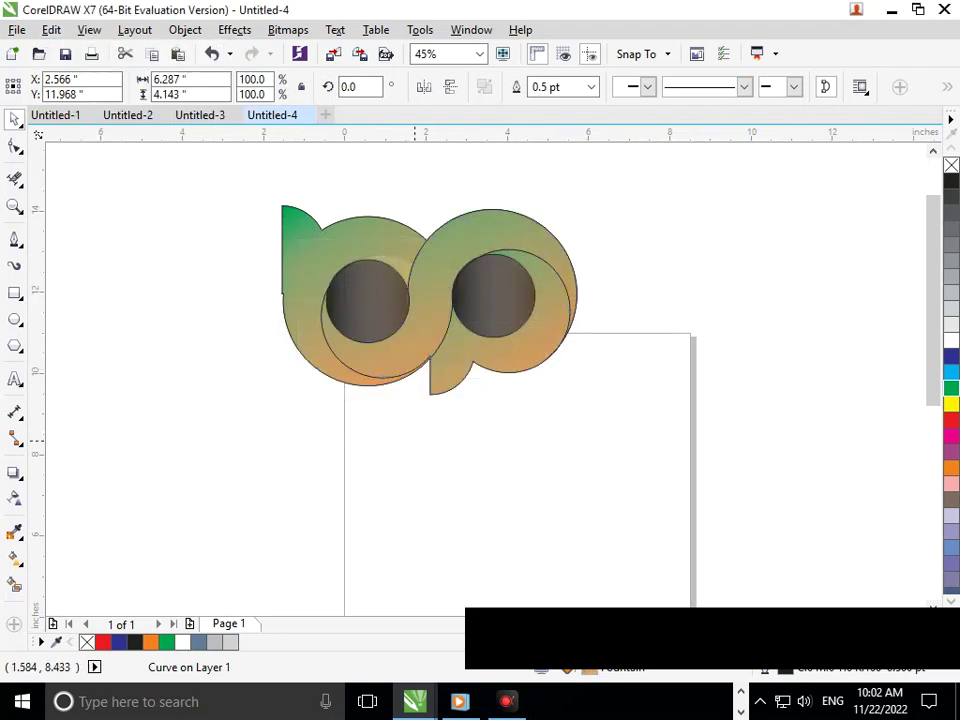
Step: Try moving the dark shape in the right letter's hole downward and undo the move
key(F3)
scroll(462, 252, down, 2)
scroll(456, 187, up, 2)
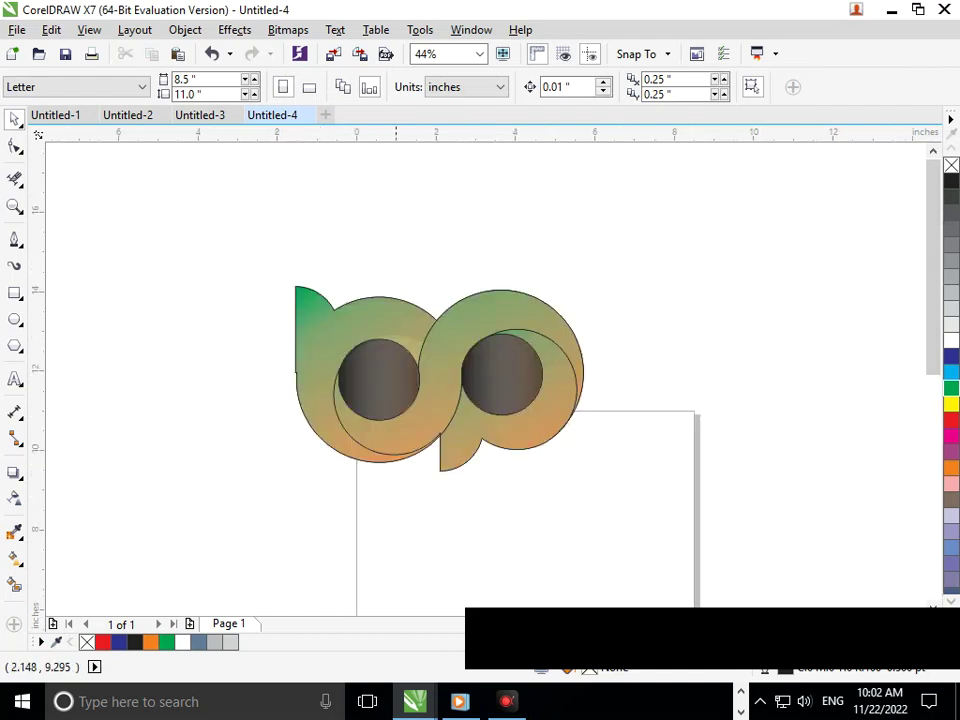
drag(243, 229, 695, 525)
click(577, 518)
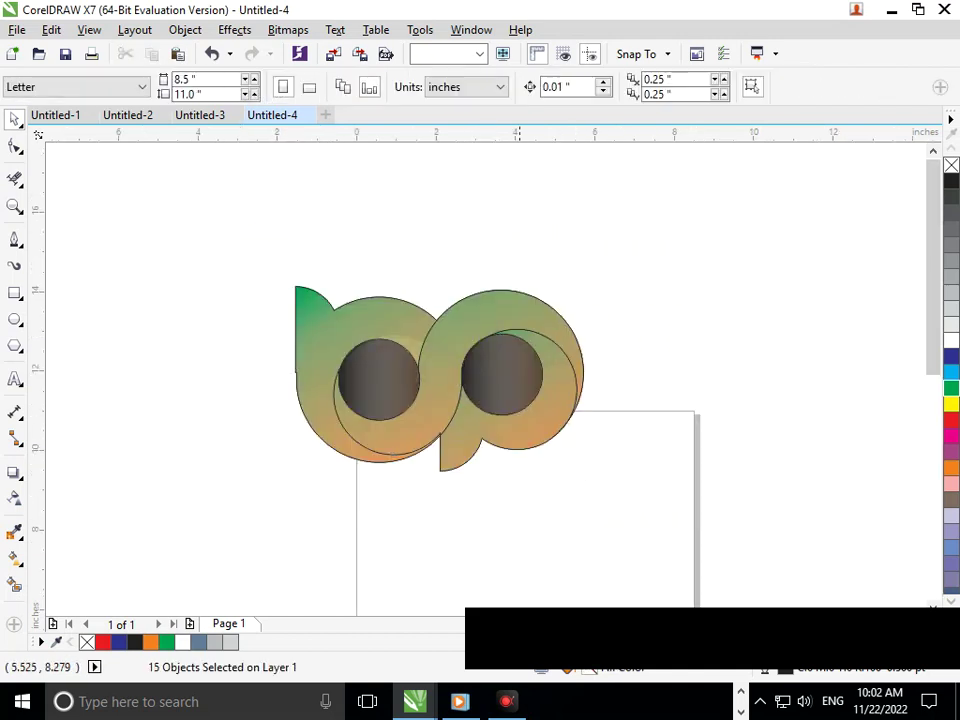
click(514, 384)
drag(512, 382, 499, 495)
key(ctrl+z)
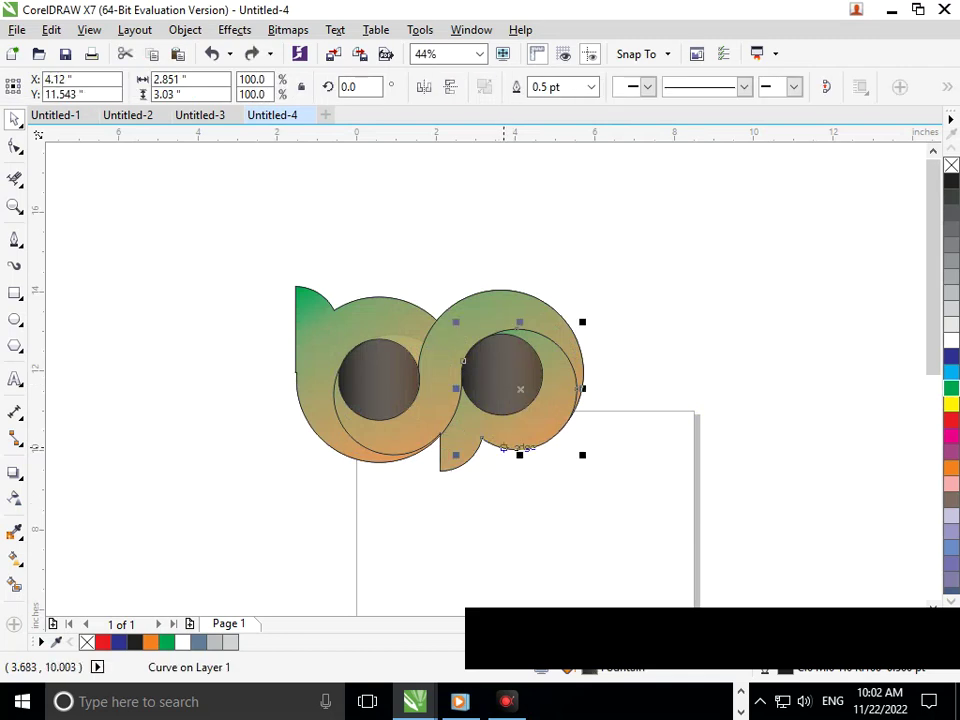
click(494, 502)
click(387, 394)
click(274, 523)
Step: Try smart-filling the left and right dark circles in grey-blue with a 0.5 pt outline and undo both fills
click(14, 585)
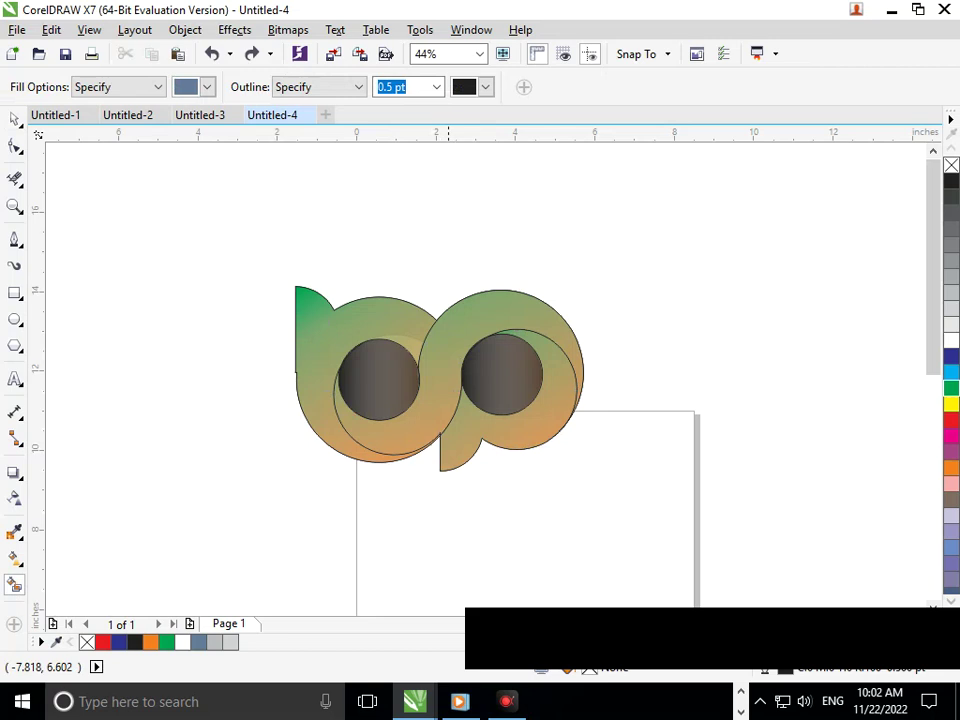
click(388, 389)
click(525, 380)
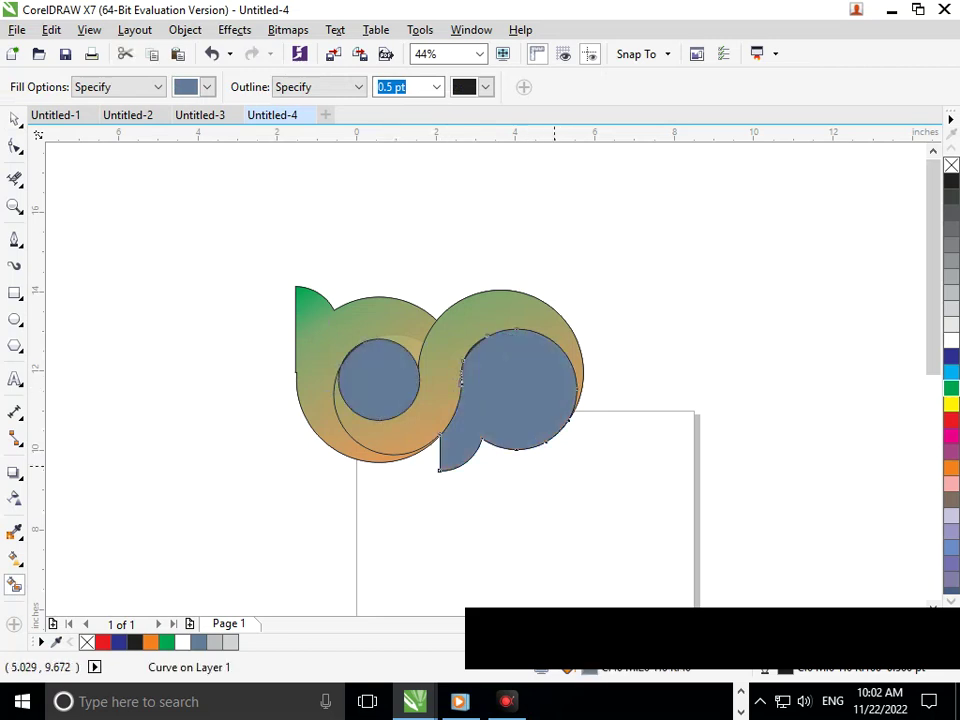
key(ctrl+z)
key(ctrl+z)
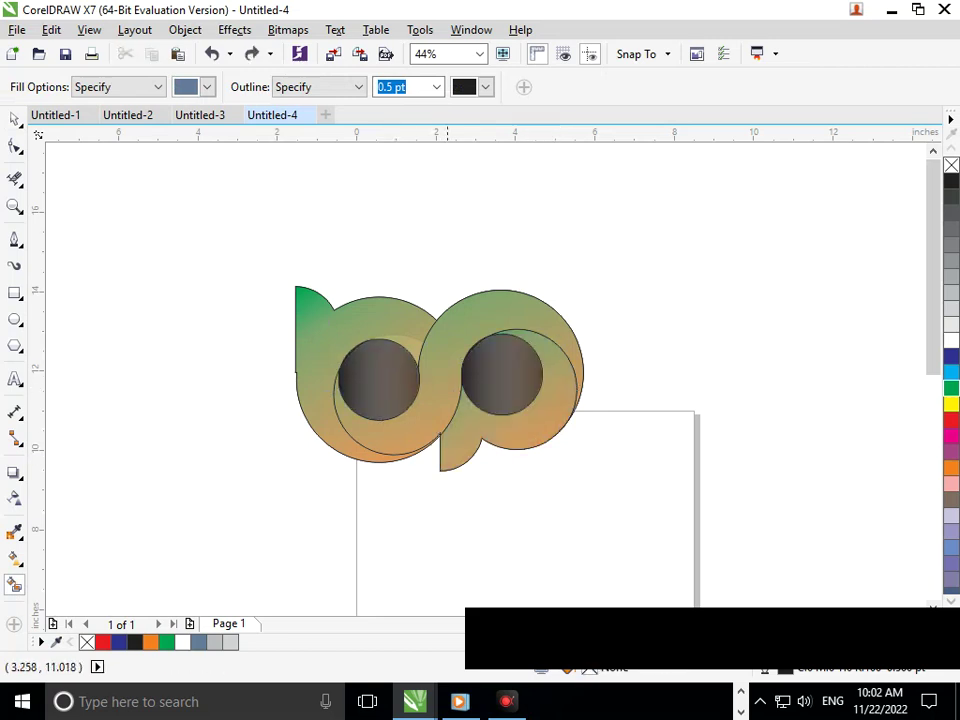
Step: Select the whole logo, move it down onto the page between its side edges, and deselect it
scroll(519, 438, down, 2)
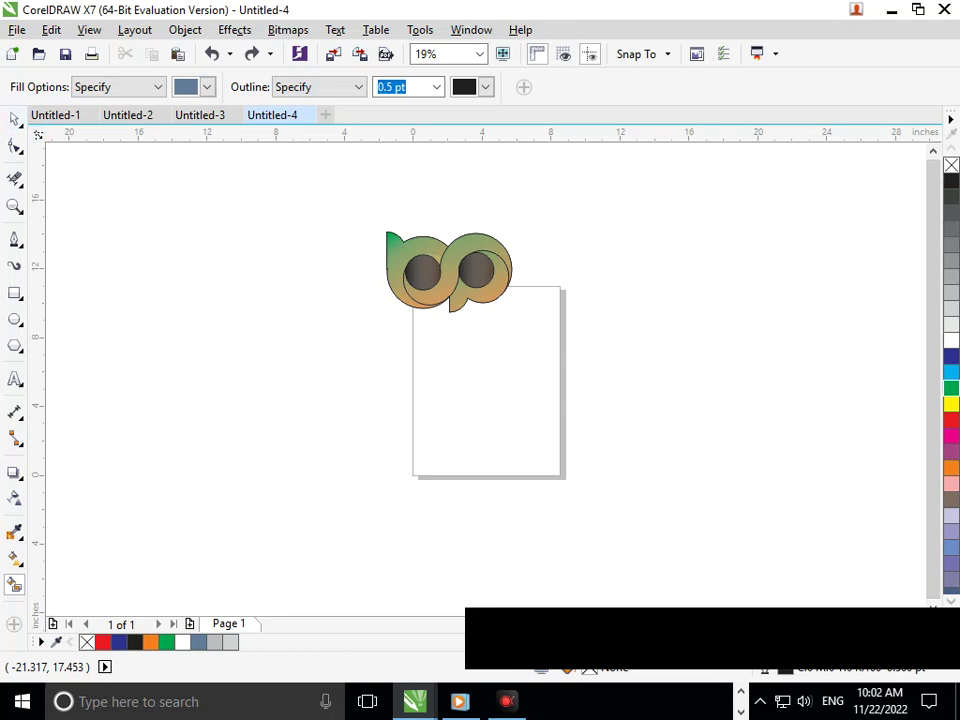
click(15, 119)
drag(343, 199, 625, 383)
drag(471, 295, 502, 375)
click(584, 473)
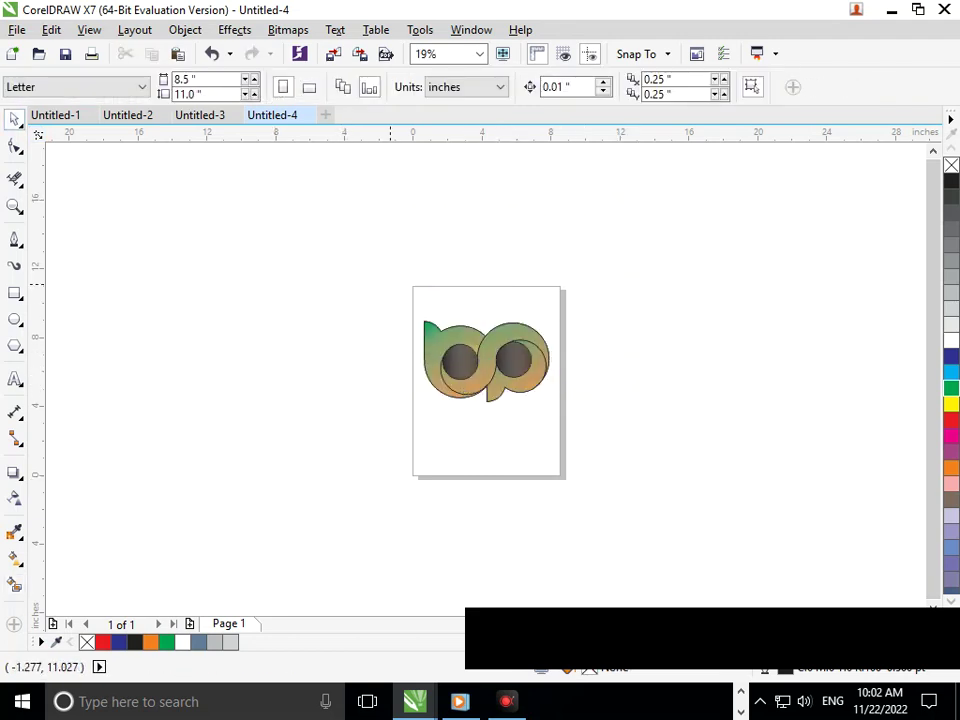
key(F2)
drag(396, 270, 577, 499)
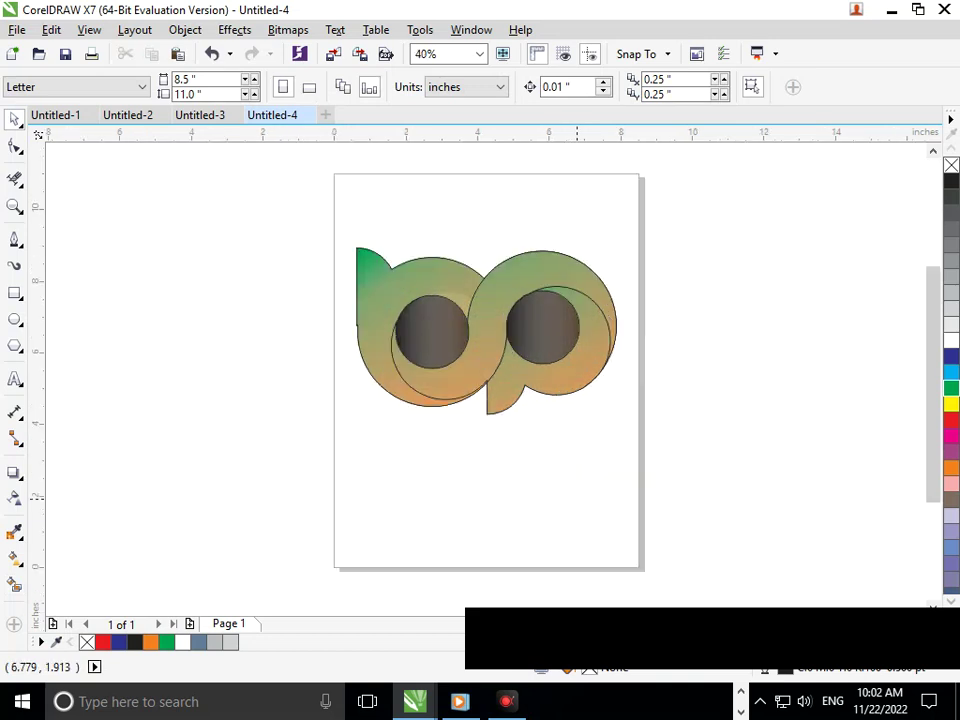